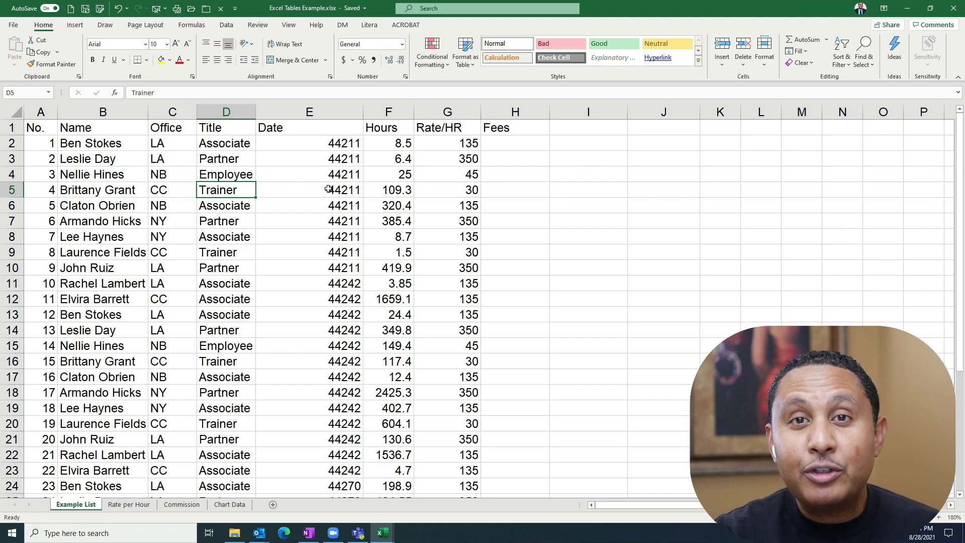
Convert the list in A1:H34 on the Example List sheet into a table with headers.
{"action": "left_click", "coordinate": [285, 200]}
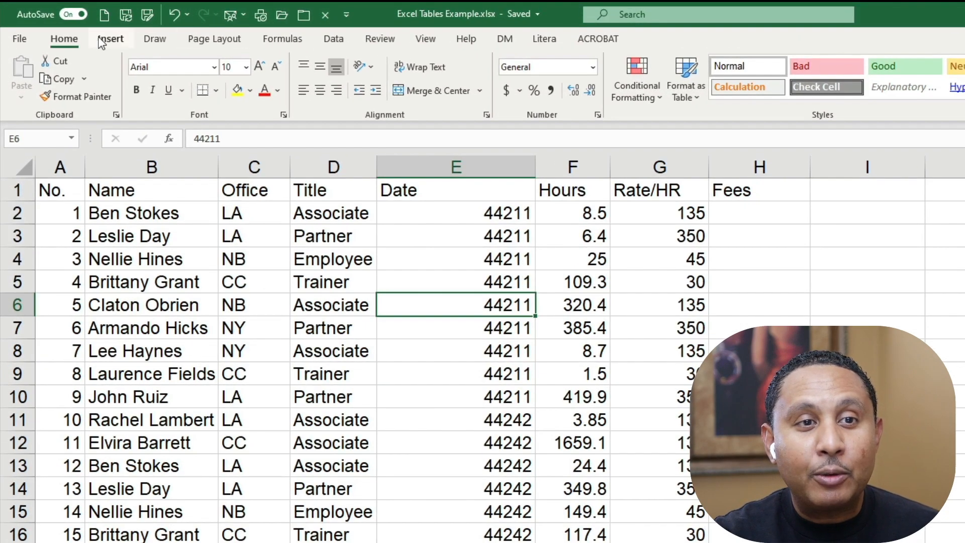
{"action": "left_click", "coordinate": [70, 26]}
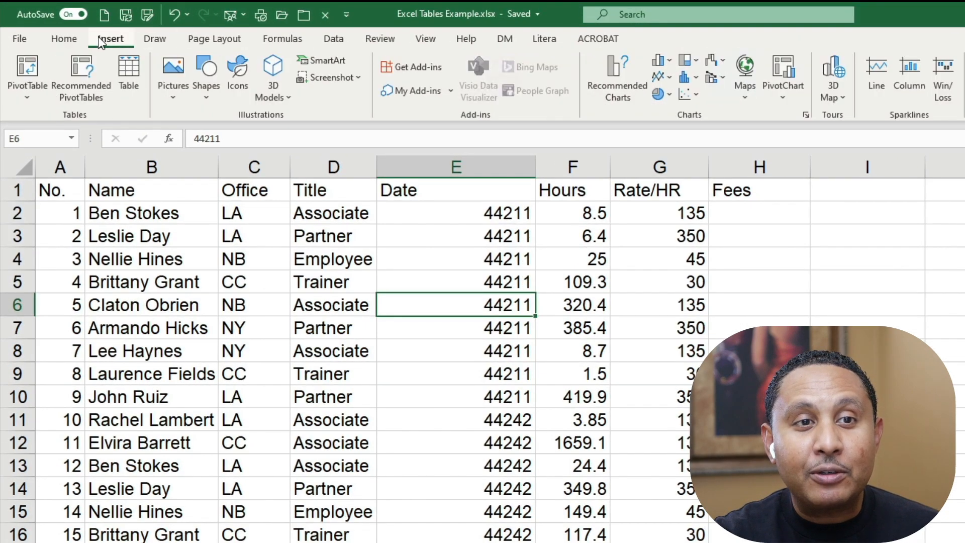
{"action": "left_click", "coordinate": [133, 60]}
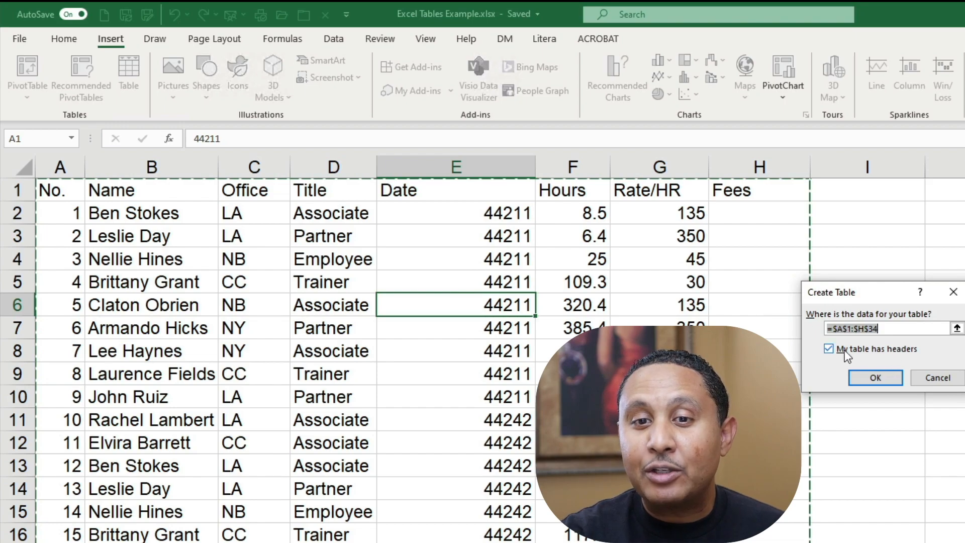
{"action": "left_click", "coordinate": [880, 384]}
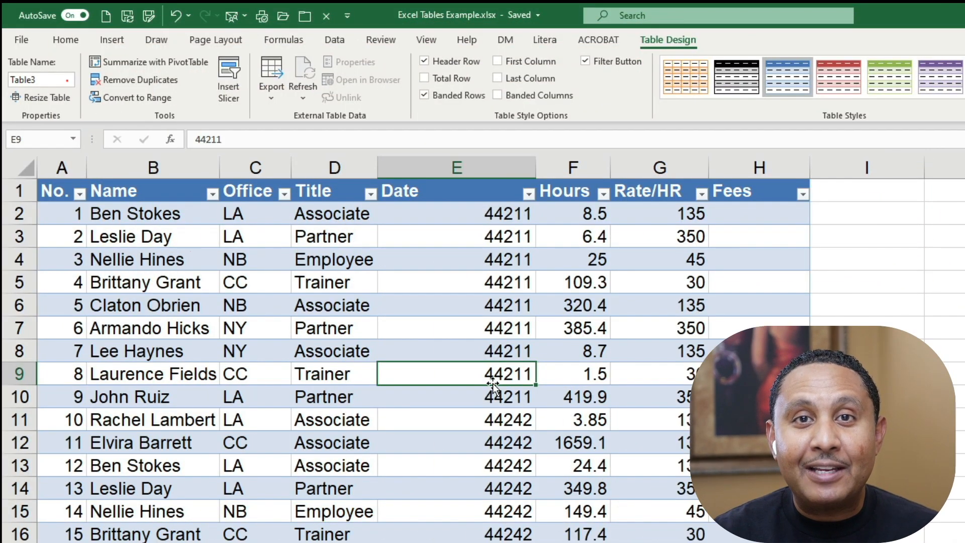
Rename the new table as SalesData.
{"action": "left_click", "coordinate": [54, 79]}
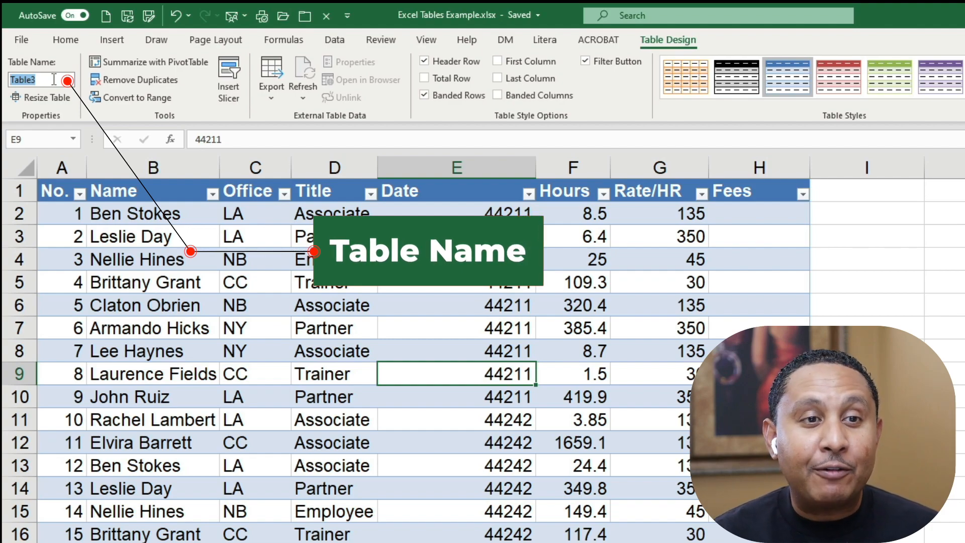
{"action": "left_click", "coordinate": [470, 357]}
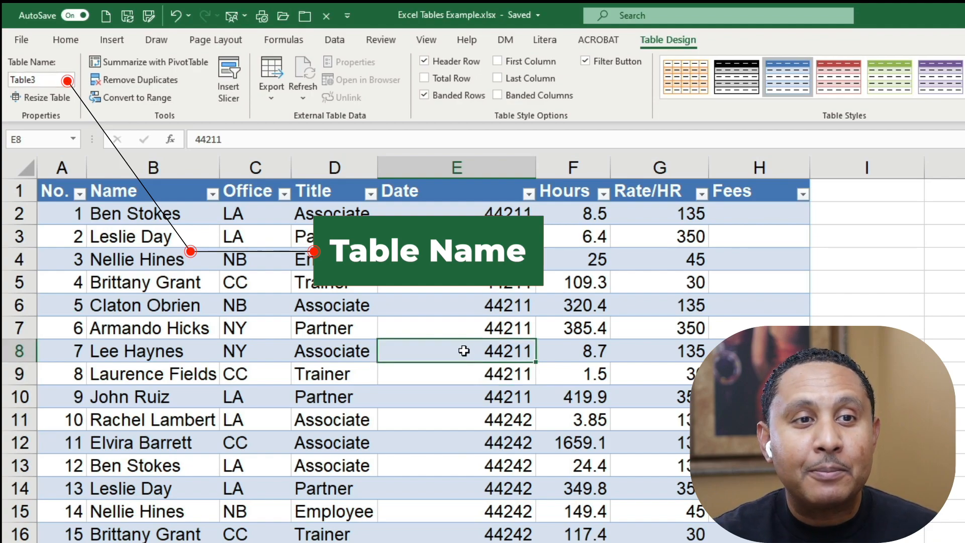
{"action": "left_click", "coordinate": [48, 77]}
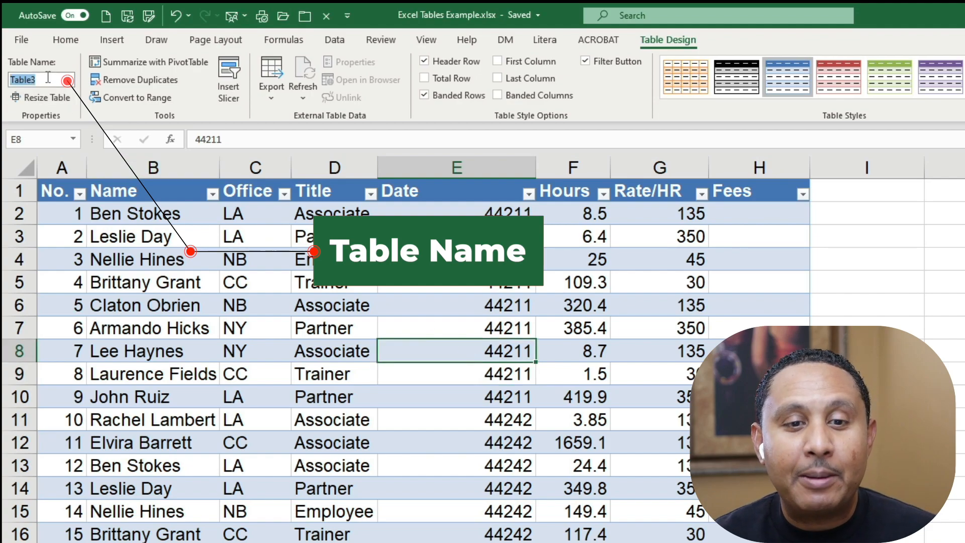
{"action": "type", "text": "SalesData"}
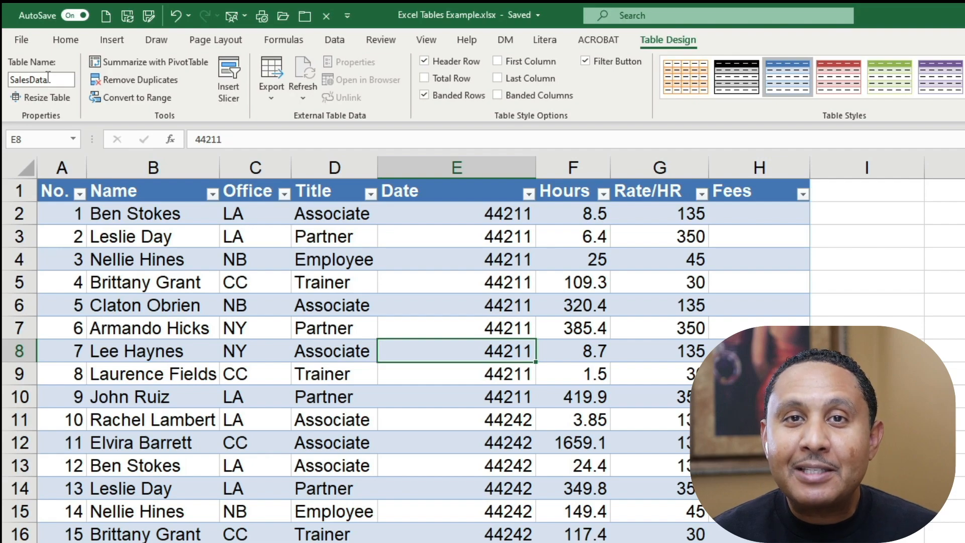
{"action": "key", "text": "Return"}
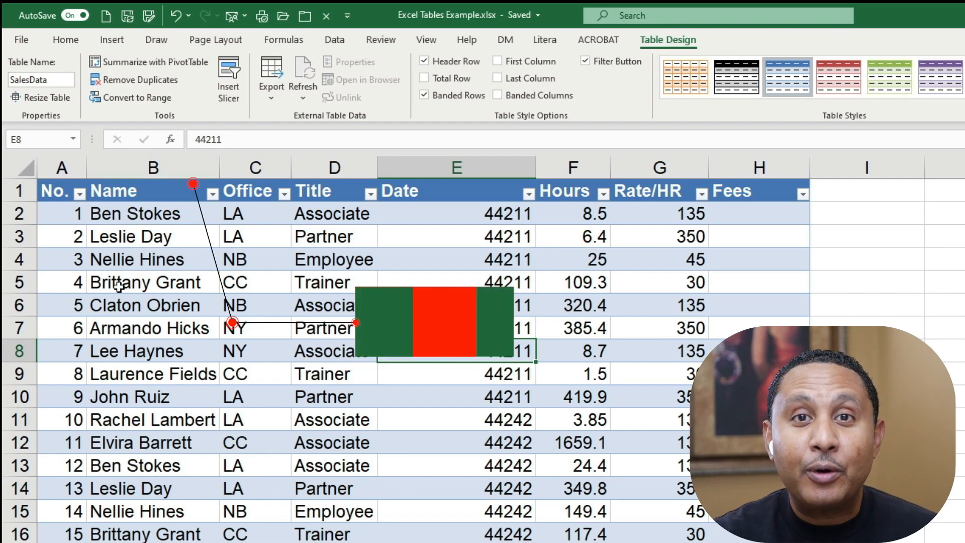
Examine how the table's header row behaves from the Name header down to the last record, and return to the first rows.
{"action": "left_click", "coordinate": [135, 194]}
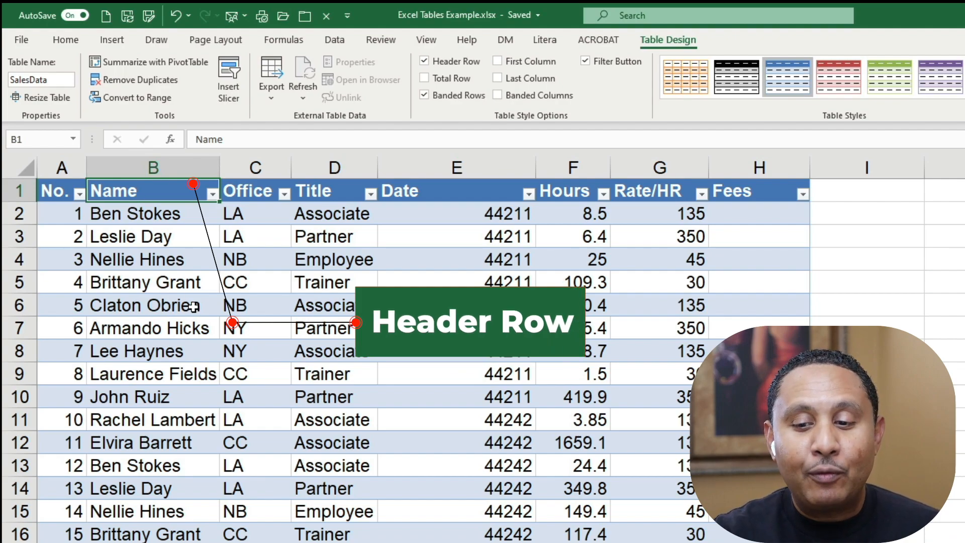
{"action": "key", "text": "Down"}
{"action": "key", "text": "Down"}
{"action": "key", "text": "Down"}
{"action": "key", "text": "Down"}
{"action": "key", "text": "Down"}
{"action": "key", "text": "Down"}
{"action": "key", "text": "Down"}
{"action": "key", "text": "Down"}
{"action": "key", "text": "Down"}
{"action": "key", "text": "Down"}
{"action": "key", "text": "Down"}
{"action": "key", "text": "Down"}
{"action": "key", "text": "Down"}
{"action": "key", "text": "Down"}
{"action": "key", "text": "Down"}
{"action": "key", "text": "Down"}
{"action": "key", "text": "Down"}
{"action": "key", "text": "Down"}
{"action": "key", "text": "Down"}
{"action": "key", "text": "Down"}
{"action": "key", "text": "Down"}
{"action": "key", "text": "Down"}
{"action": "key", "text": "Down"}
{"action": "key", "text": "Down"}
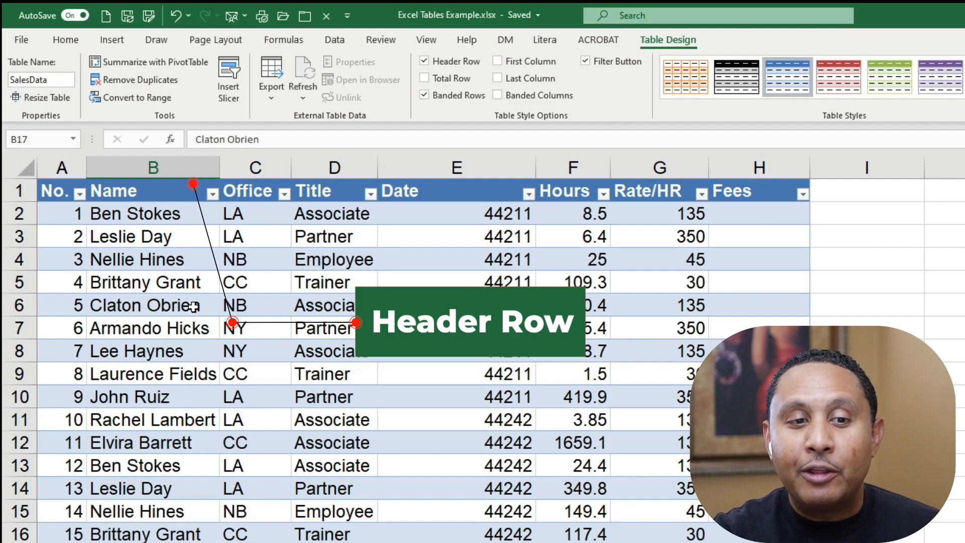
{"action": "key", "text": "Down"}
{"action": "key", "text": "Down"}
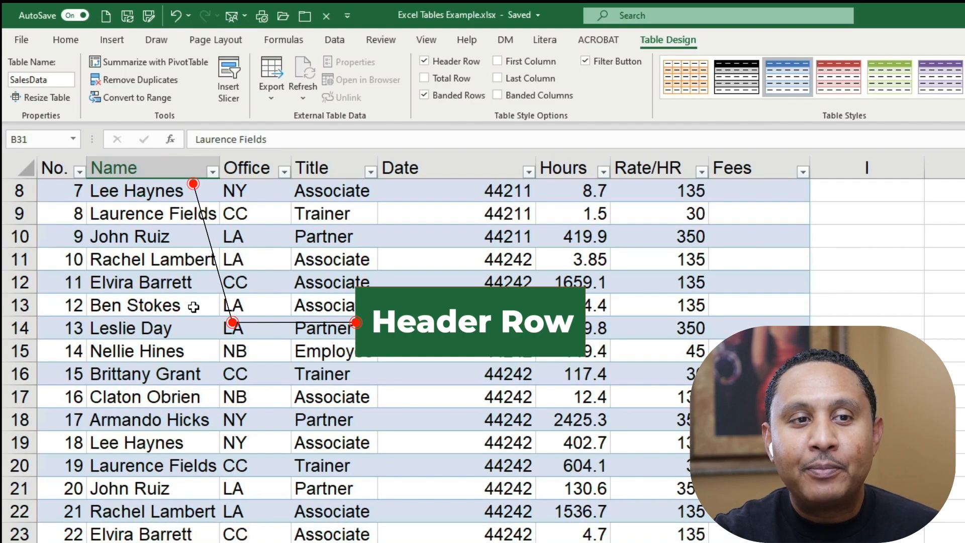
{"action": "key", "text": "Down"}
{"action": "key", "text": "Down"}
{"action": "key", "text": "Down"}
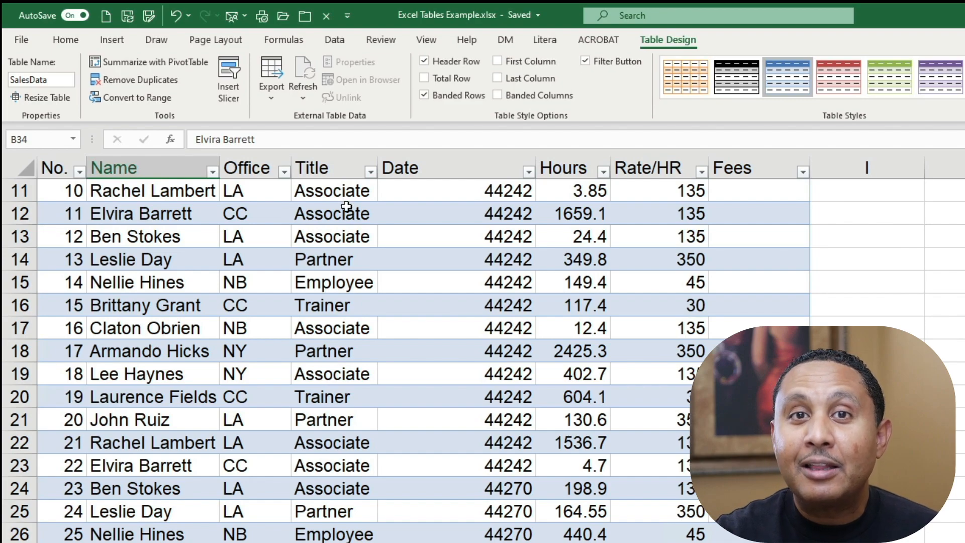
{"action": "scroll", "coordinate": [346, 206], "scroll_direction": "up", "scroll_amount": 4}
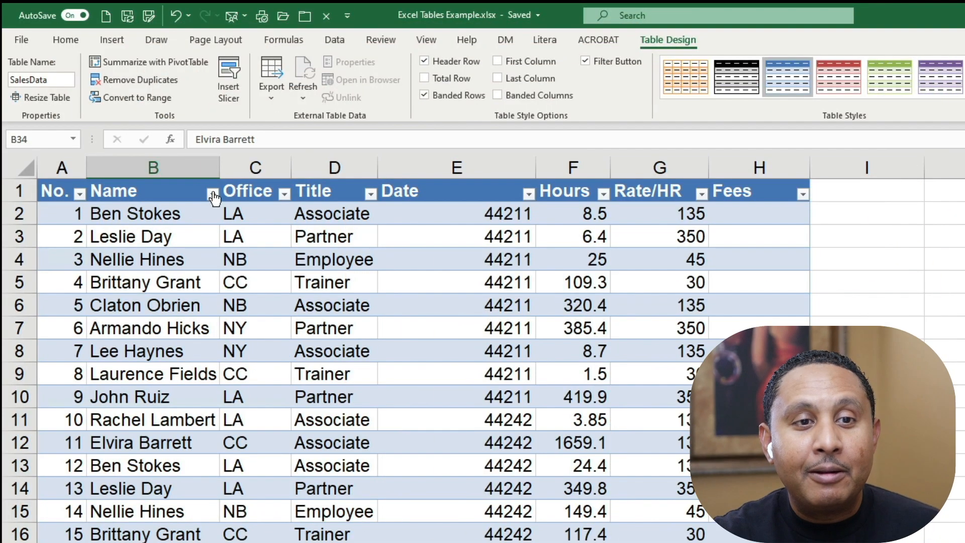
Examine the sort and filter options of the Name column without applying any.
{"action": "left_click", "coordinate": [213, 191]}
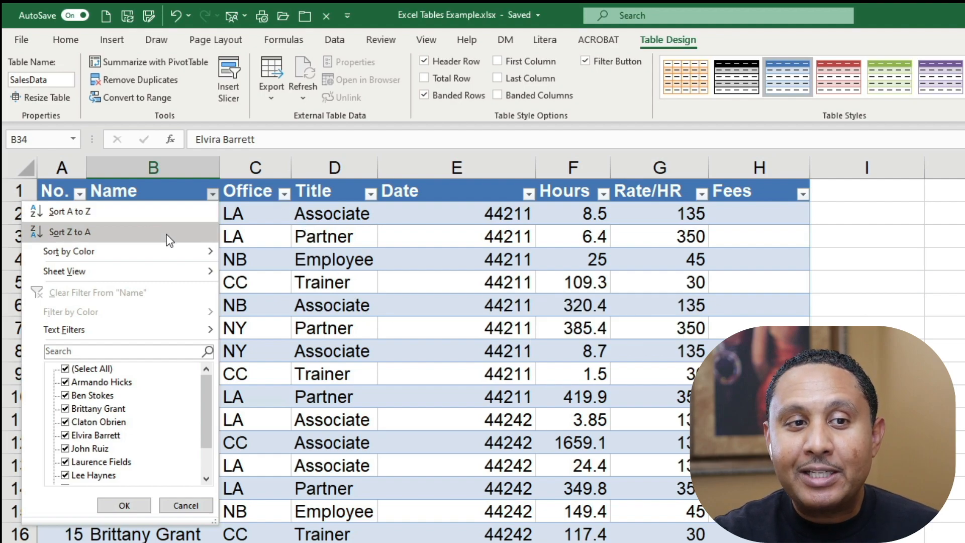
{"action": "mouse_move", "coordinate": [170, 261]}
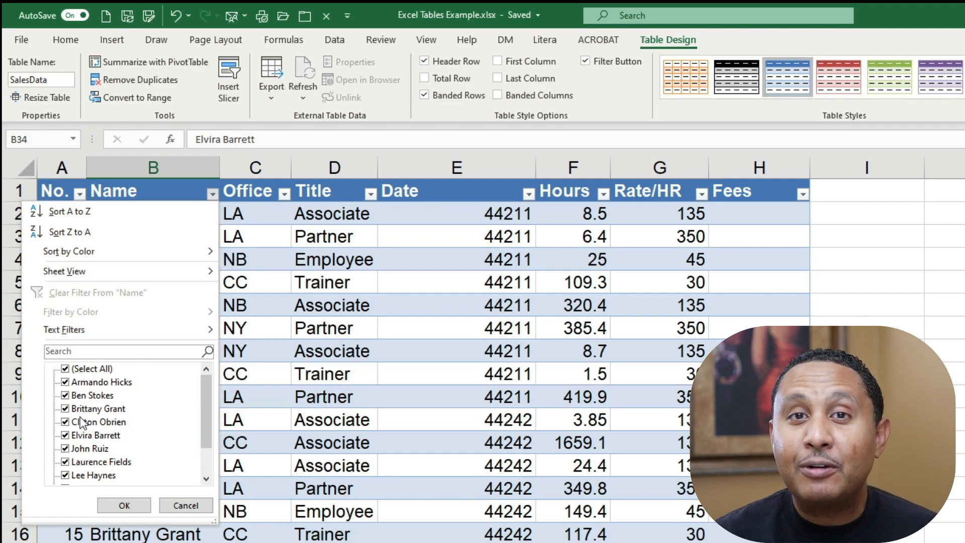
{"action": "left_click", "coordinate": [195, 503]}
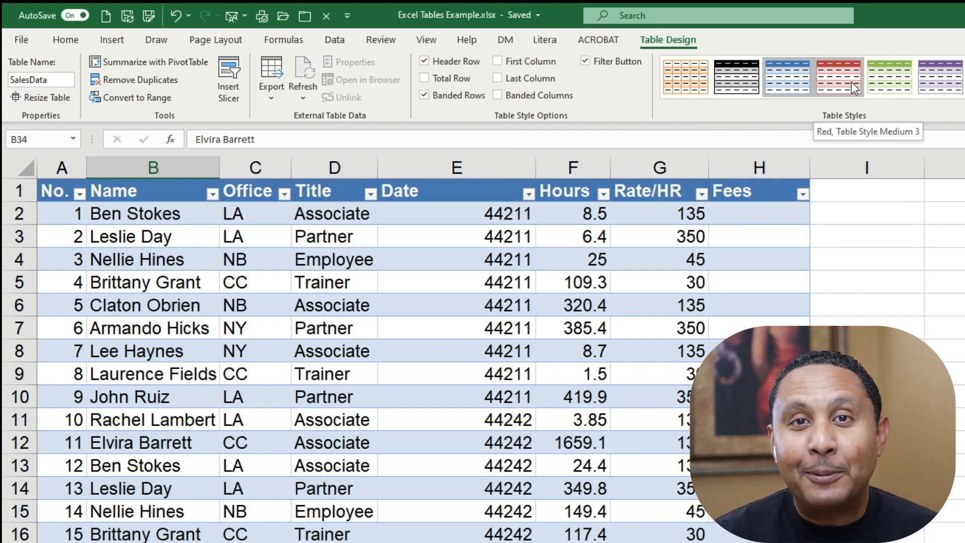
Shrink the SalesData table by its resize handle to end at row 33 and extend it back to row 34.
{"action": "left_click", "coordinate": [555, 373]}
{"action": "scroll", "coordinate": [555, 370], "scroll_direction": "down", "scroll_amount": 2}
{"action": "scroll", "coordinate": [555, 370], "scroll_direction": "down", "scroll_amount": 4}
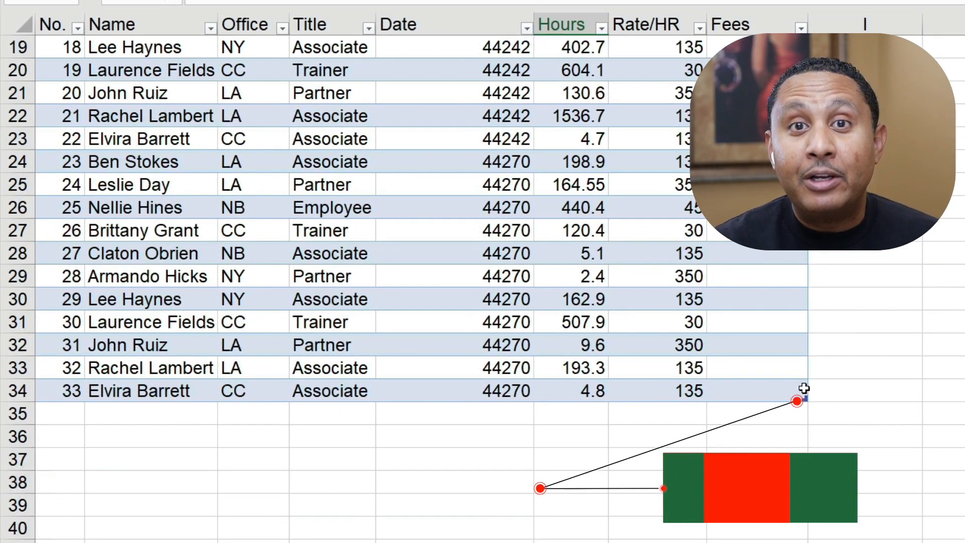
{"action": "mouse_move", "coordinate": [805, 398]}
{"action": "left_mouse_down"}
{"action": "mouse_move", "coordinate": [798, 486]}
{"action": "mouse_move", "coordinate": [801, 382]}
{"action": "left_mouse_up"}
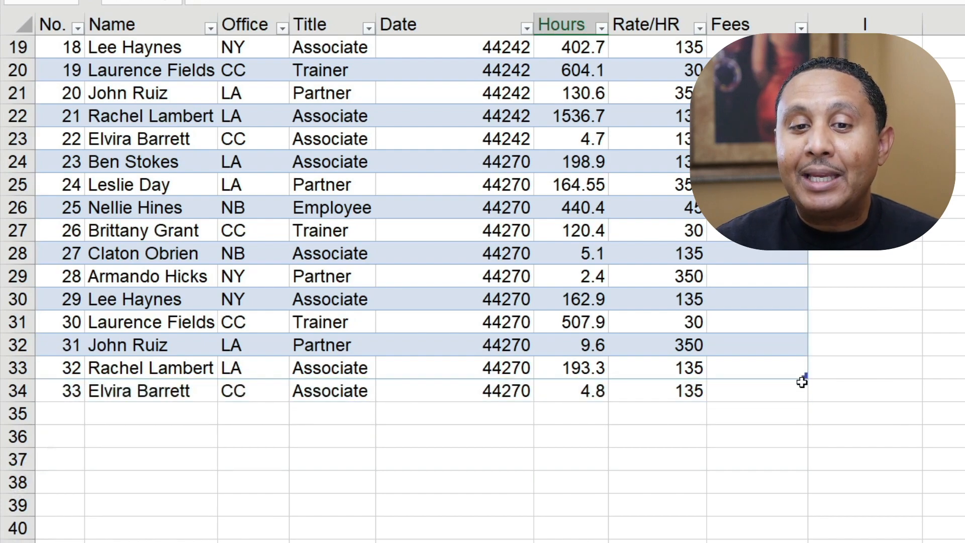
{"action": "left_click", "coordinate": [761, 373]}
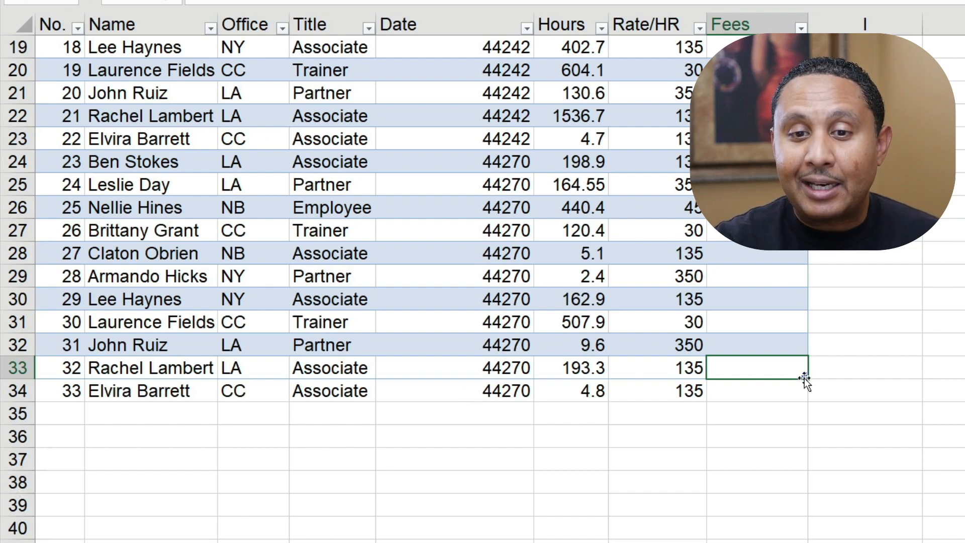
{"action": "left_click", "coordinate": [794, 341]}
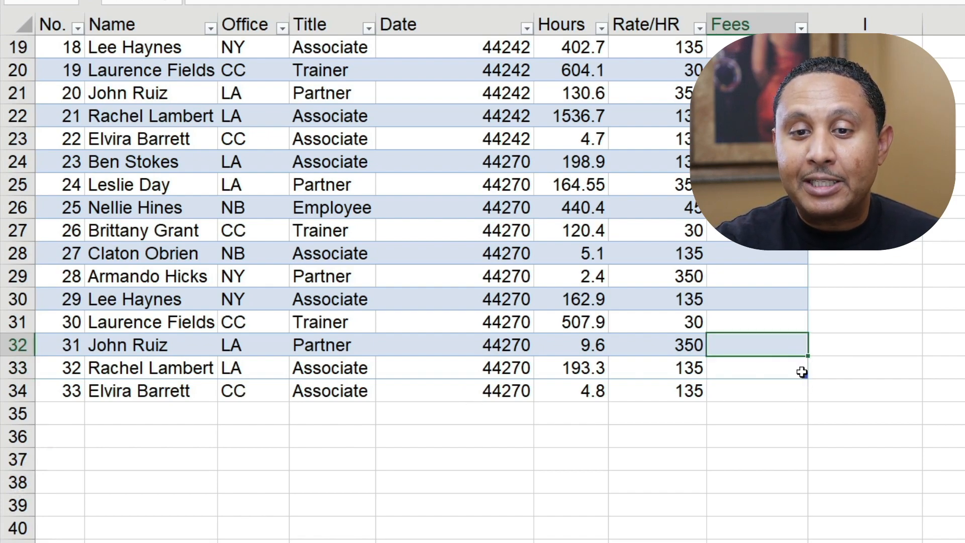
{"action": "left_click_drag", "start_coordinate": [803, 391], "coordinate": [803, 402]}
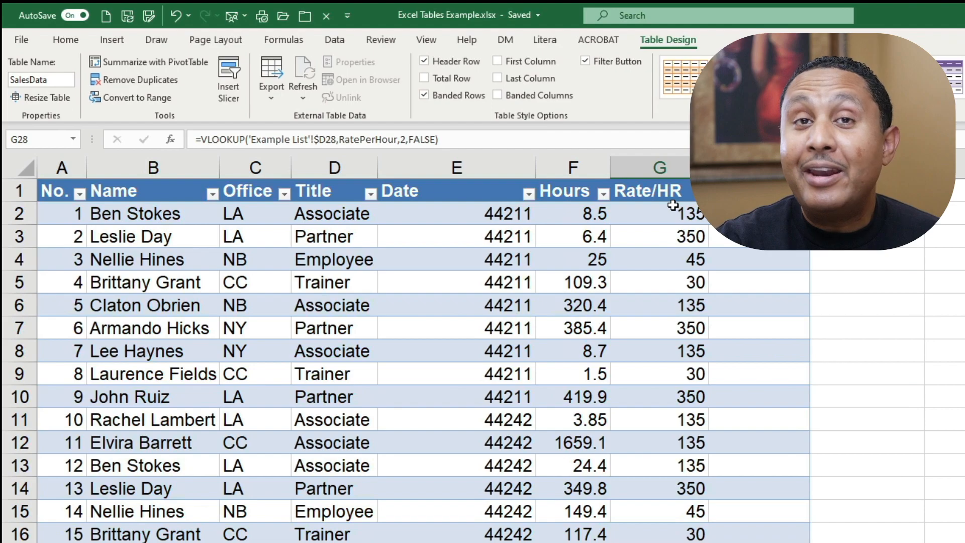
Clear the Rate/HR column's data cells from row 2 down and begin a formula in G2.
{"action": "left_click_drag", "start_coordinate": [660, 214], "coordinate": [646, 542]}
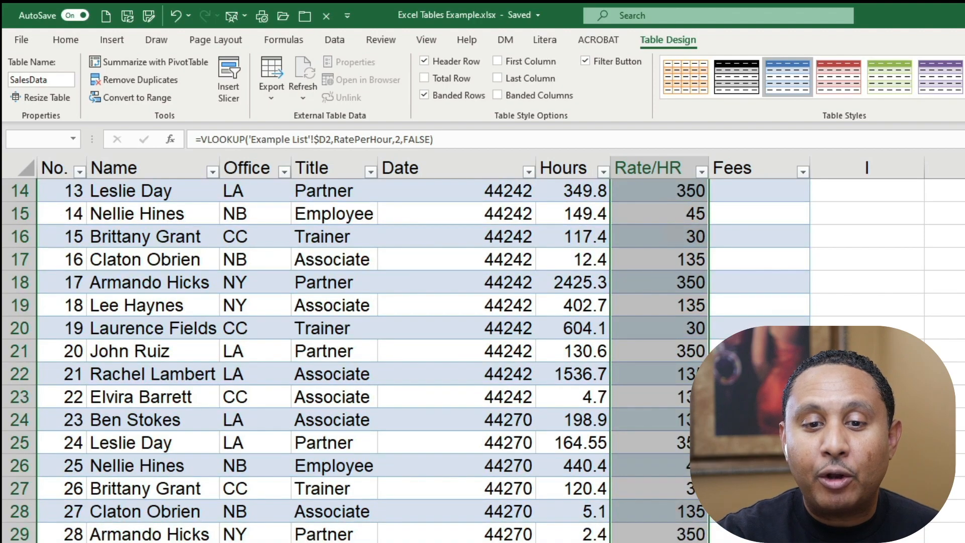
{"action": "key", "text": "Delete"}
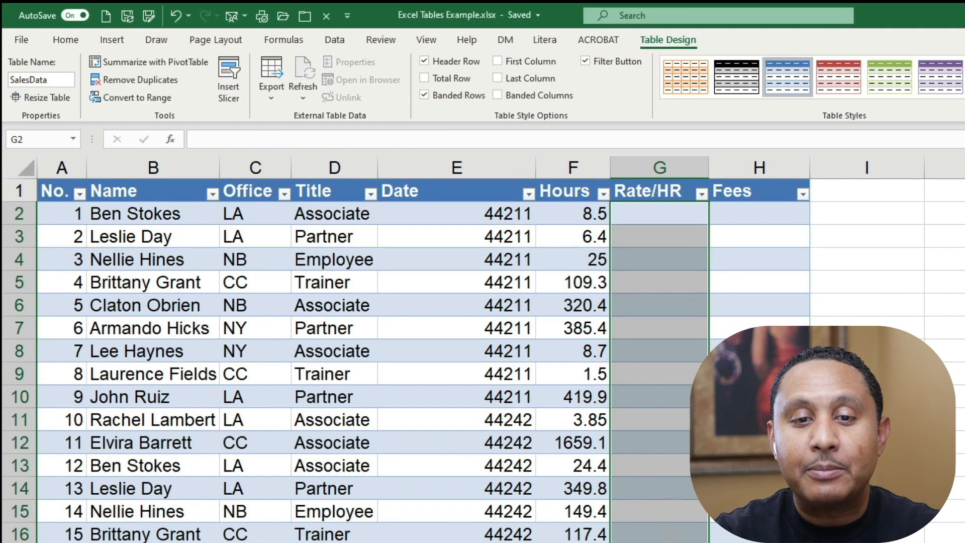
{"action": "left_click", "coordinate": [657, 208]}
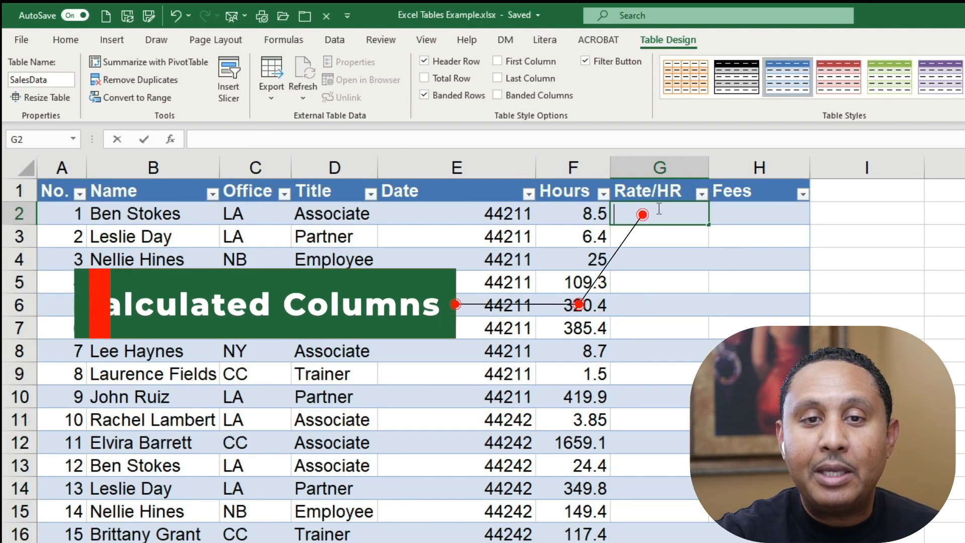
{"action": "type", "text": "="}
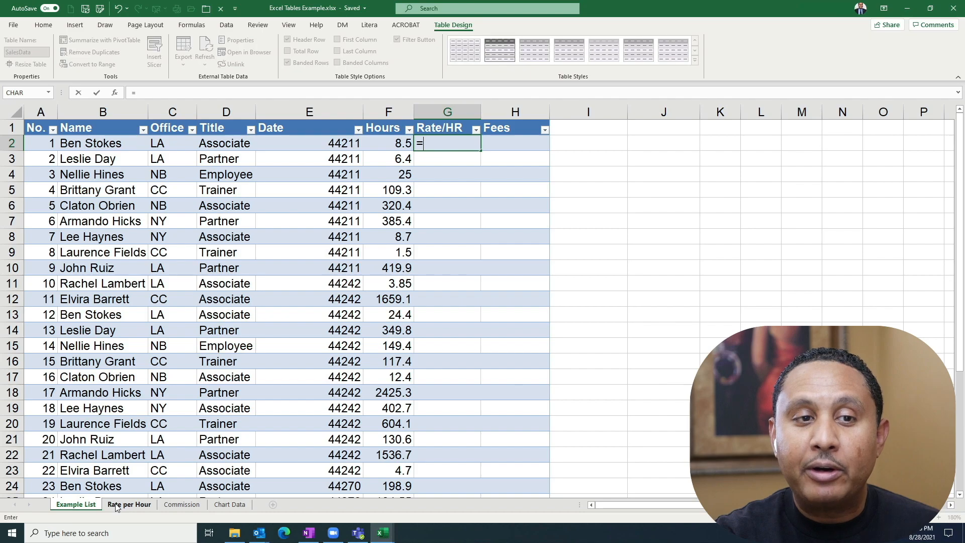
View the rate table on the Rate per Hour sheet and return to Example List with only the equals sign left in G2.
{"action": "left_click", "coordinate": [128, 504]}
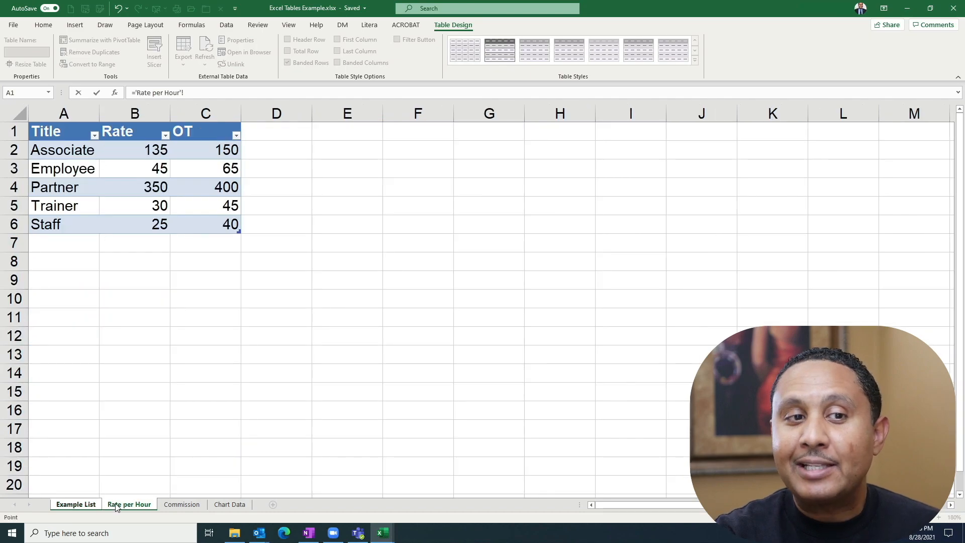
{"action": "left_click", "coordinate": [83, 504]}
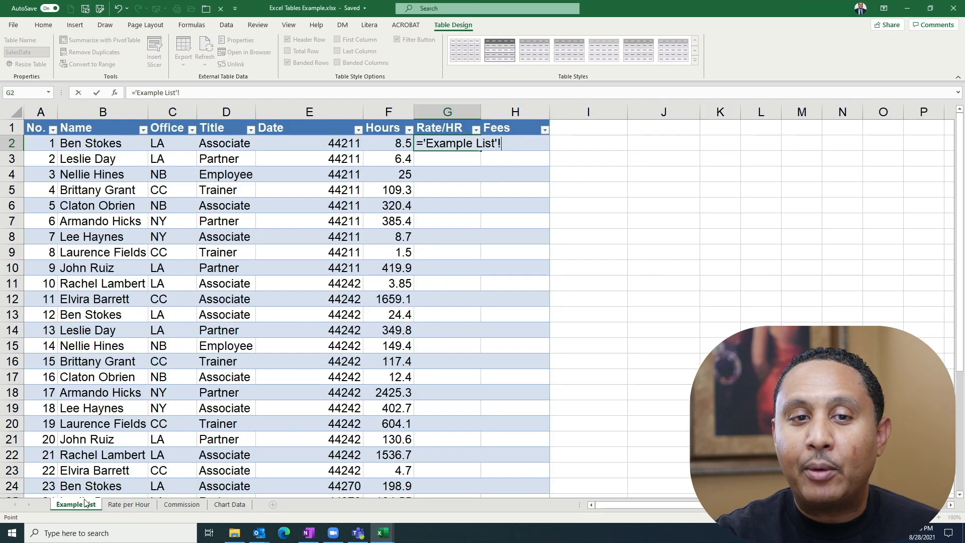
{"action": "key", "text": "BackSpace"}
{"action": "key", "text": "BackSpace"}
{"action": "key", "text": "BackSpace"}
{"action": "key", "text": "BackSpace"}
{"action": "key", "text": "BackSpace"}
{"action": "key", "text": "BackSpace"}
{"action": "key", "text": "BackSpace"}
{"action": "key", "text": "BackSpace"}
{"action": "key", "text": "BackSpace"}
{"action": "key", "text": "BackSpace"}
{"action": "key", "text": "BackSpace"}
{"action": "key", "text": "BackSpace"}
{"action": "key", "text": "BackSpace"}
{"action": "key", "text": "BackSpace"}
{"action": "key", "text": "BackSpace"}
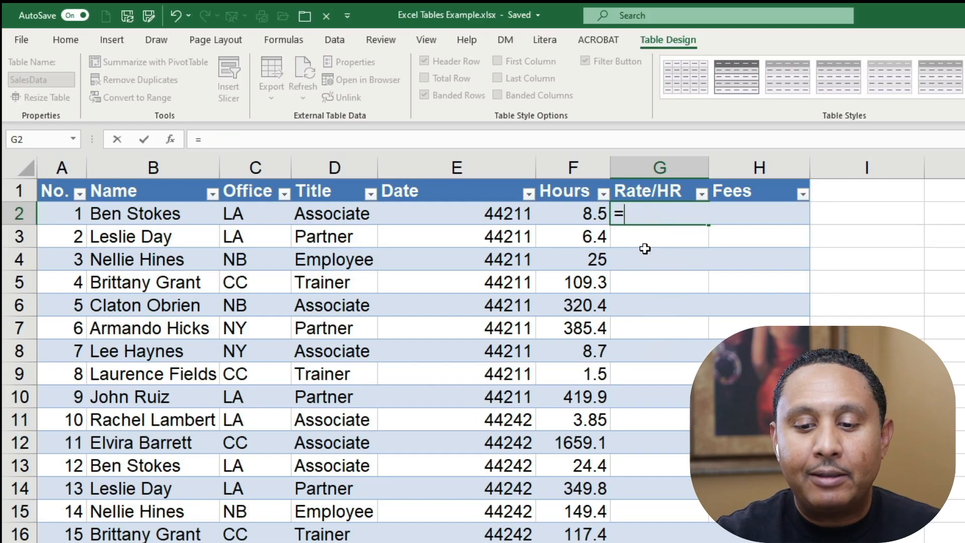
{"action": "type", "text": "v/"}
{"action": "key", "text": "BackSpace"}
{"action": "type", "text": "l"}
{"action": "key", "text": "Tab"}
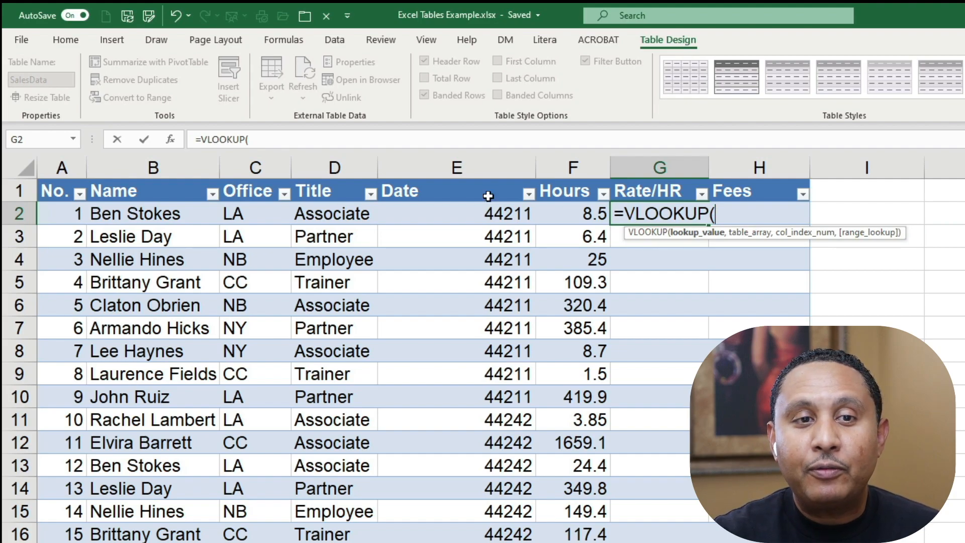
{"action": "left_click", "coordinate": [337, 210]}
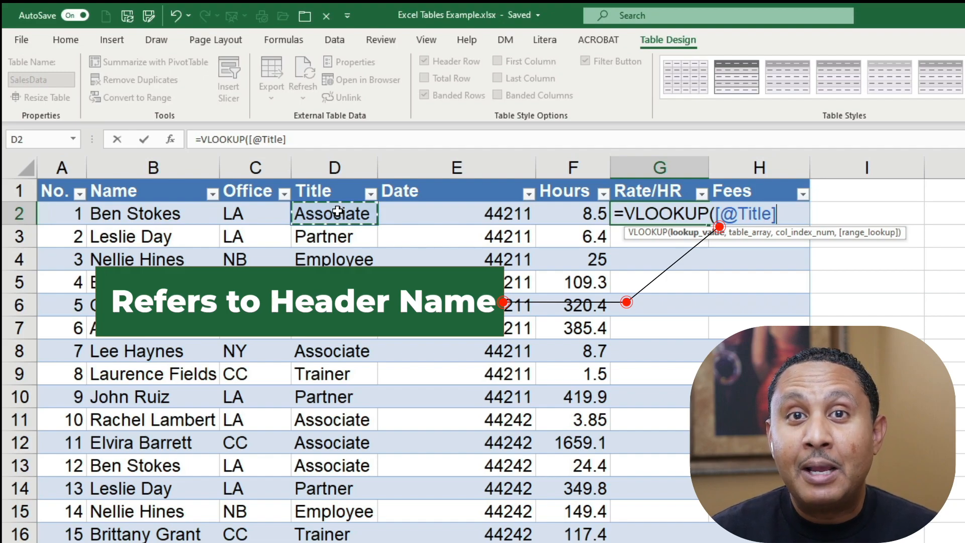
{"action": "type", "text": ",rate"}
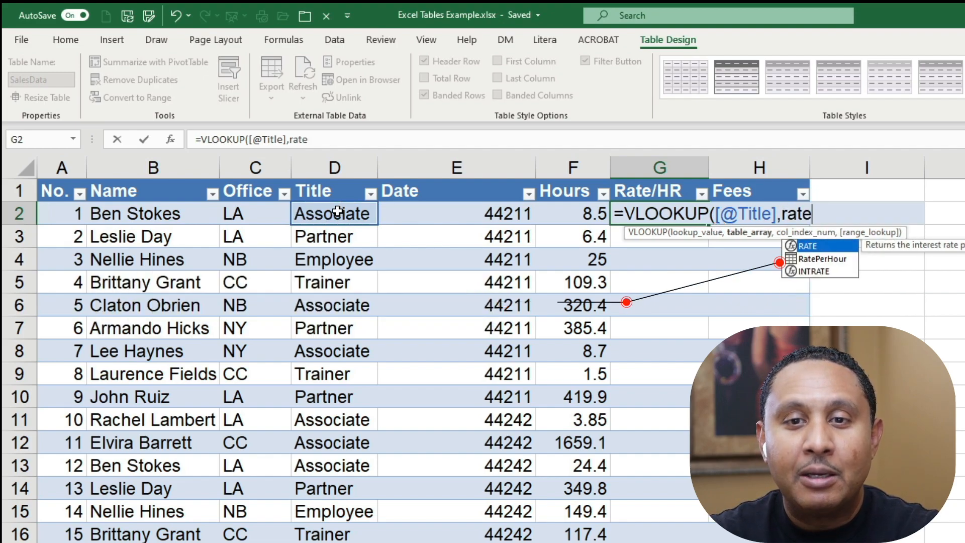
{"action": "key", "text": "Down"}
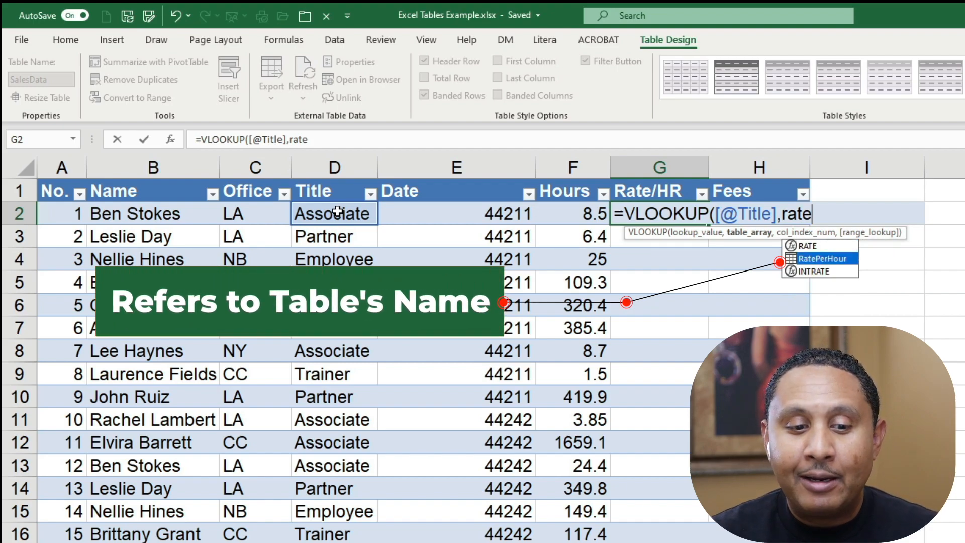
{"action": "key", "text": "Tab"}
{"action": "type", "text": ",2,false)"}
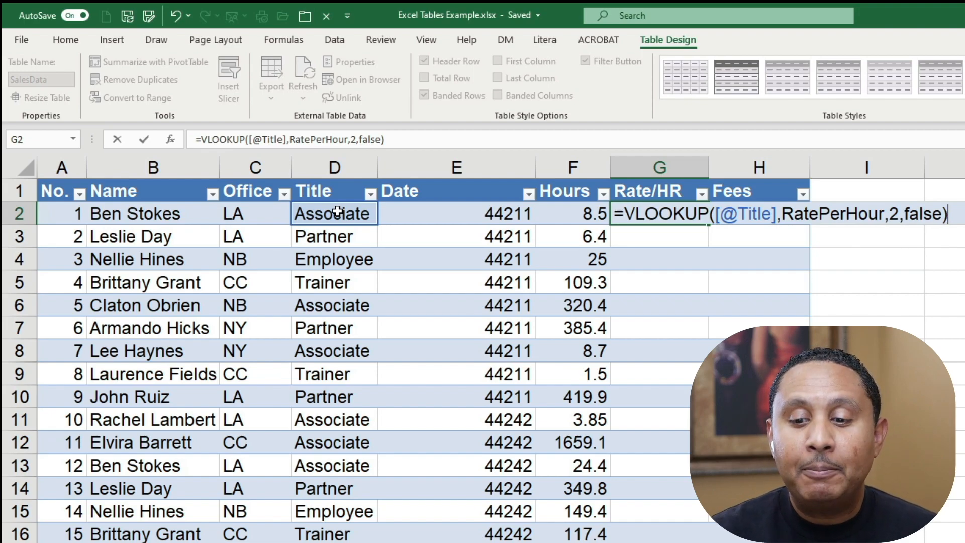
{"action": "key", "text": "Return"}
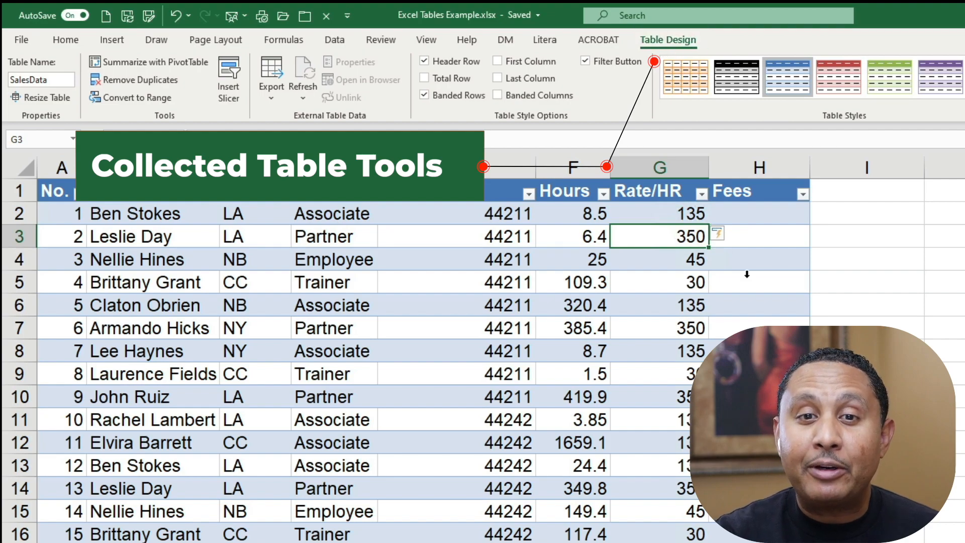
Try the SalesData table without banded rows and with banded columns, restoring each option after viewing it.
{"action": "left_click", "coordinate": [857, 301]}
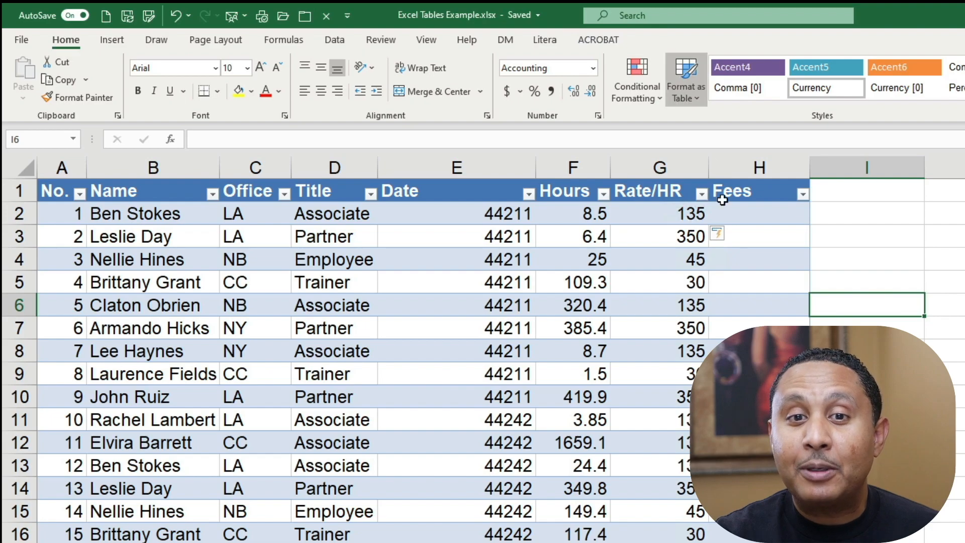
{"action": "left_click", "coordinate": [666, 282]}
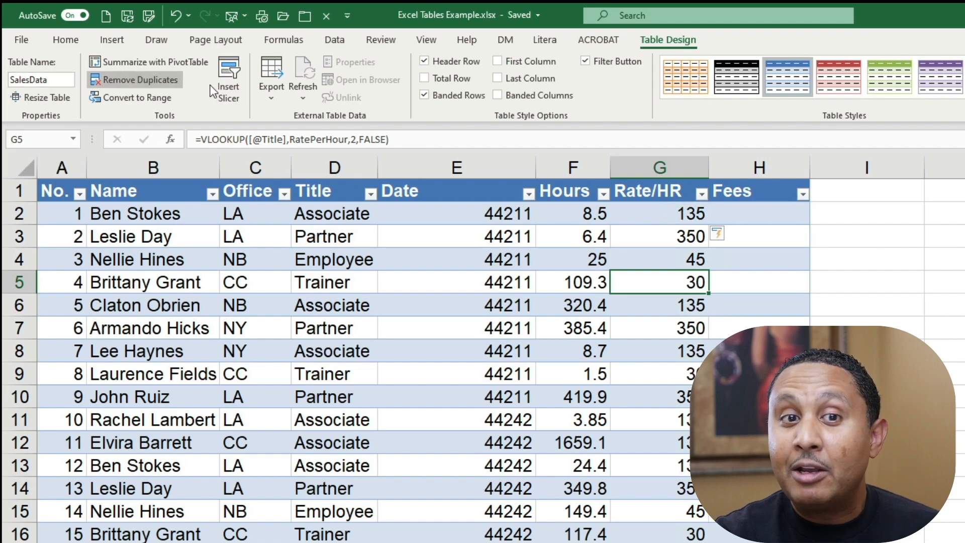
{"action": "left_click", "coordinate": [423, 95]}
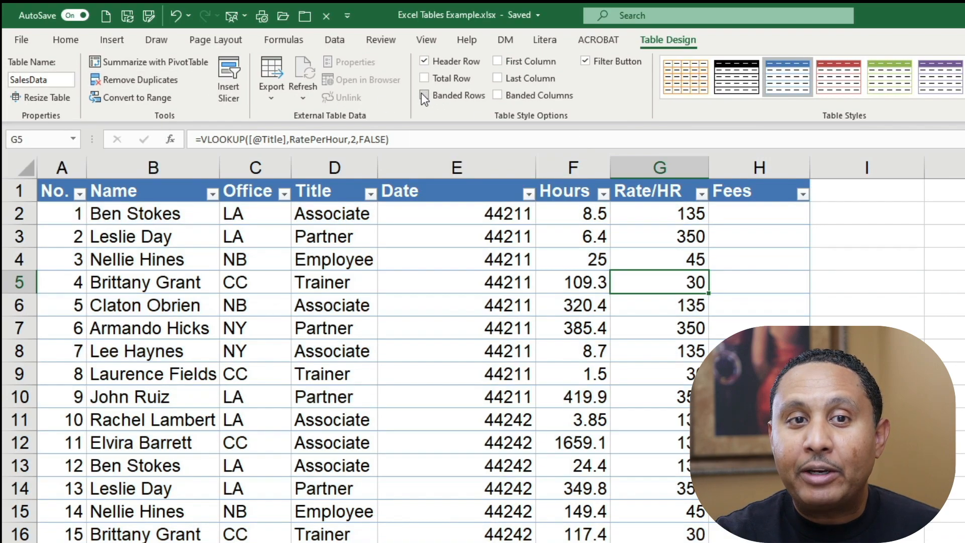
{"action": "left_click", "coordinate": [424, 95]}
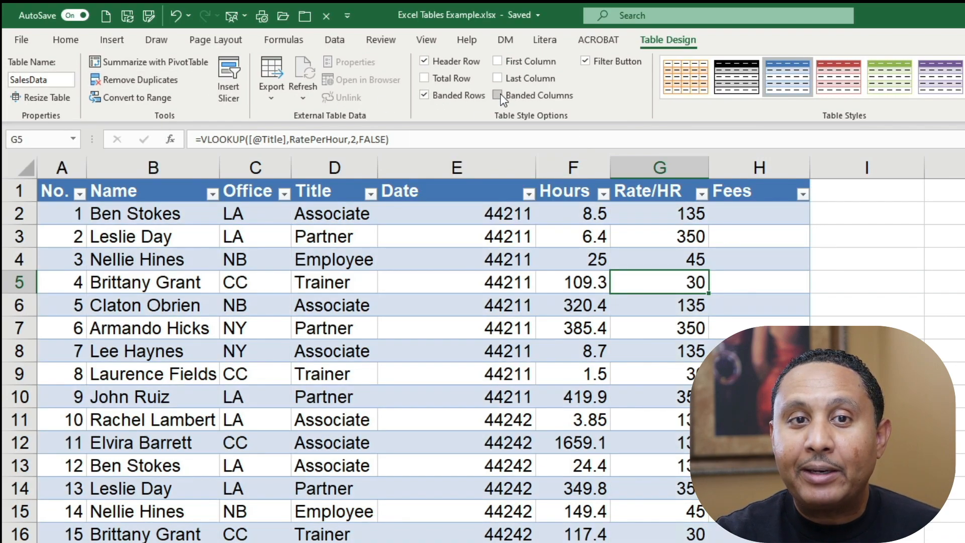
{"action": "left_click", "coordinate": [499, 95]}
{"action": "left_click", "coordinate": [500, 93]}
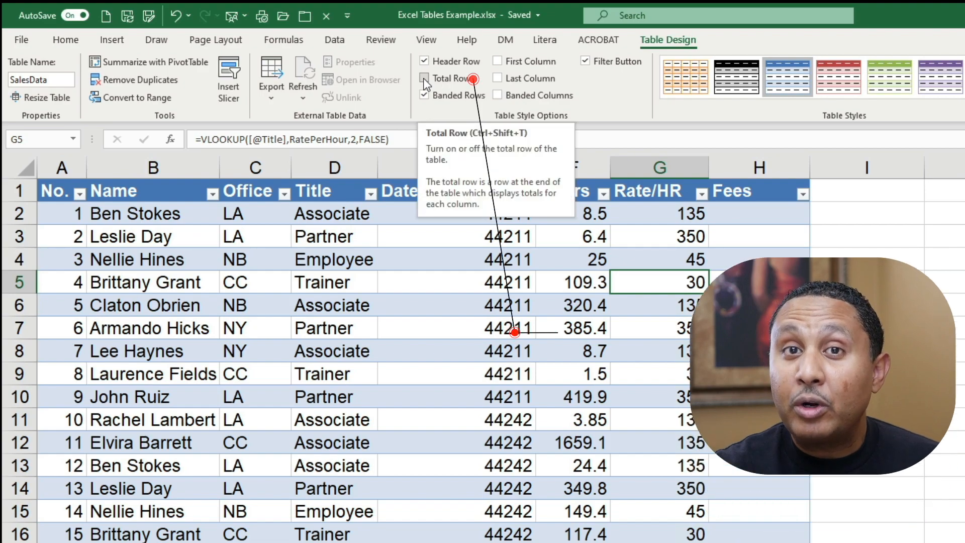
Turn on the SalesData table's total row and view the summary functions available for the Fees total.
{"action": "left_click", "coordinate": [424, 78]}
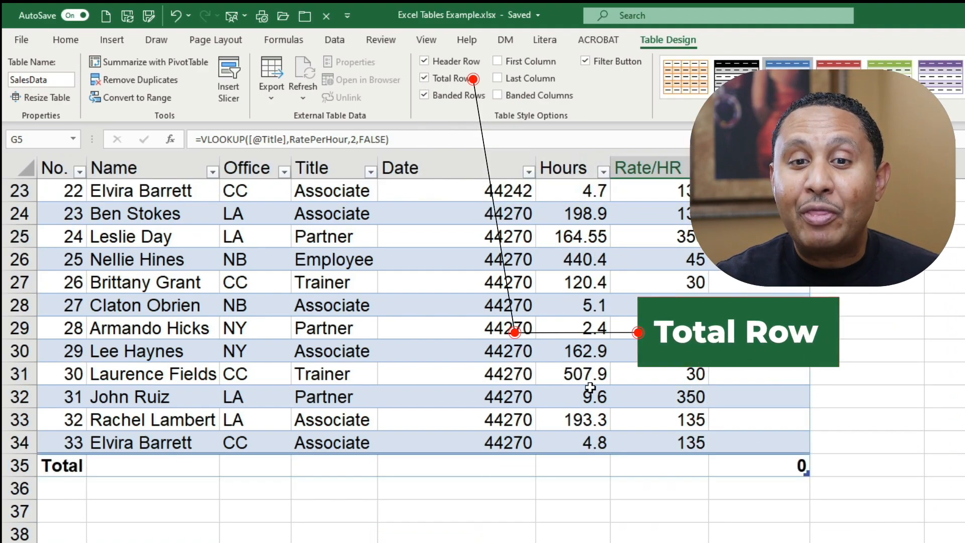
{"action": "left_click", "coordinate": [792, 459]}
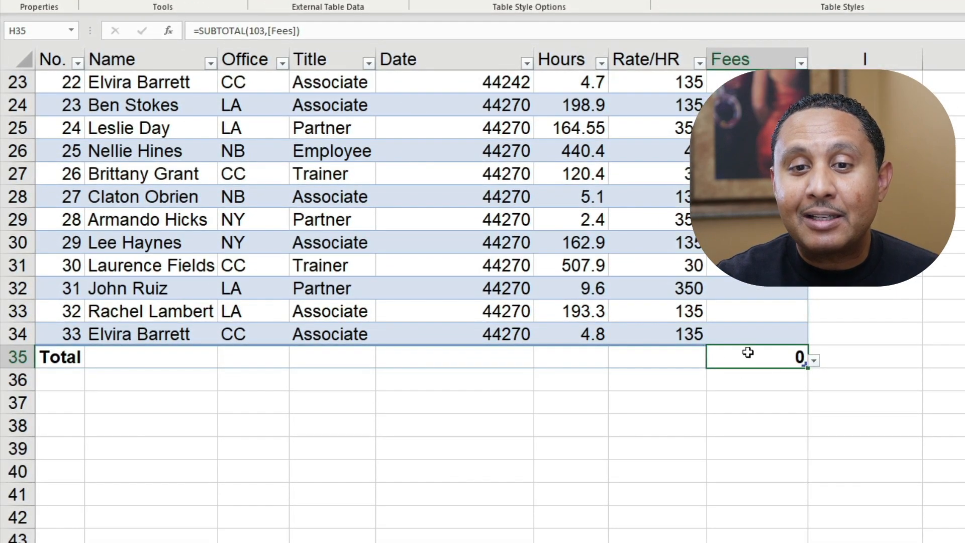
{"action": "left_click", "coordinate": [814, 360]}
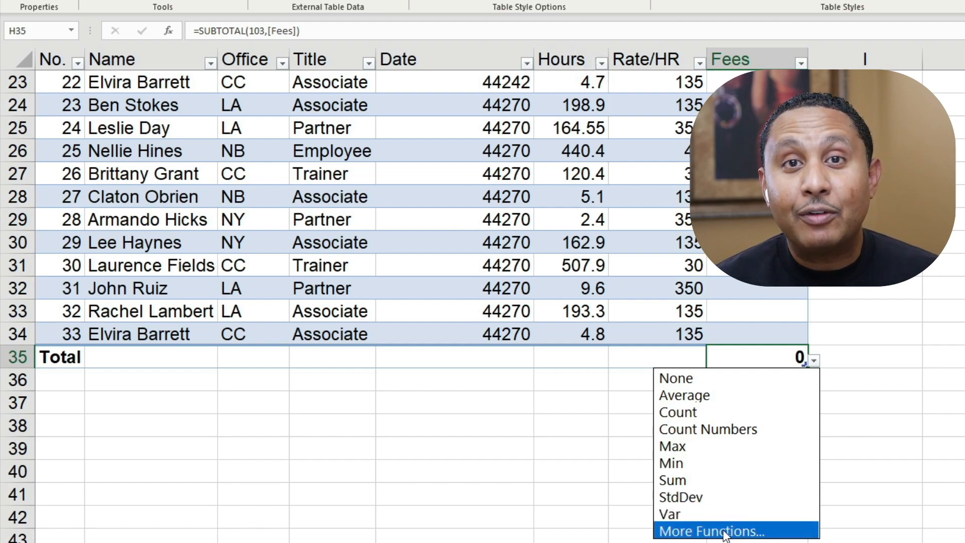
{"action": "key", "text": "Escape"}
Set the total row to show the Average of the Rate/HR column and the Sum of the Hours column.
{"action": "left_click", "coordinate": [658, 351]}
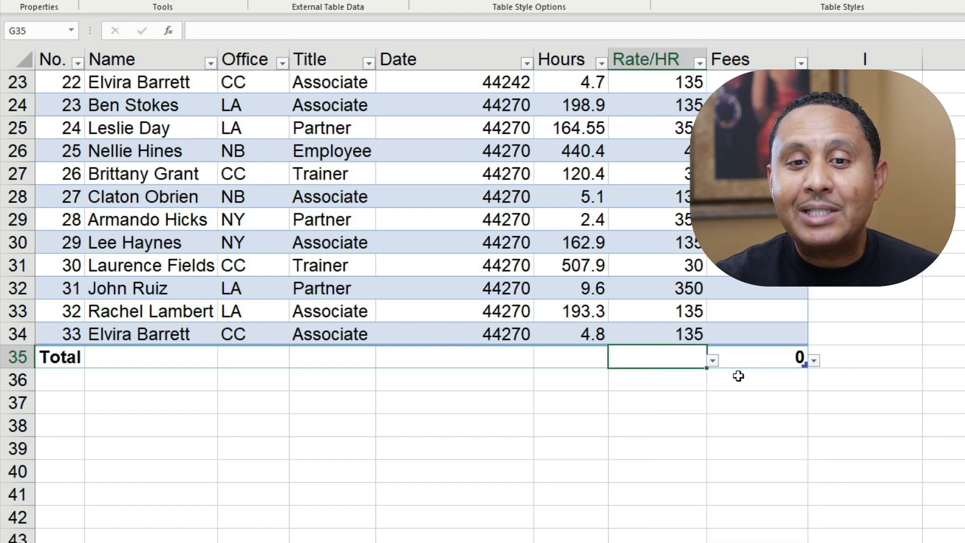
{"action": "left_click", "coordinate": [713, 360]}
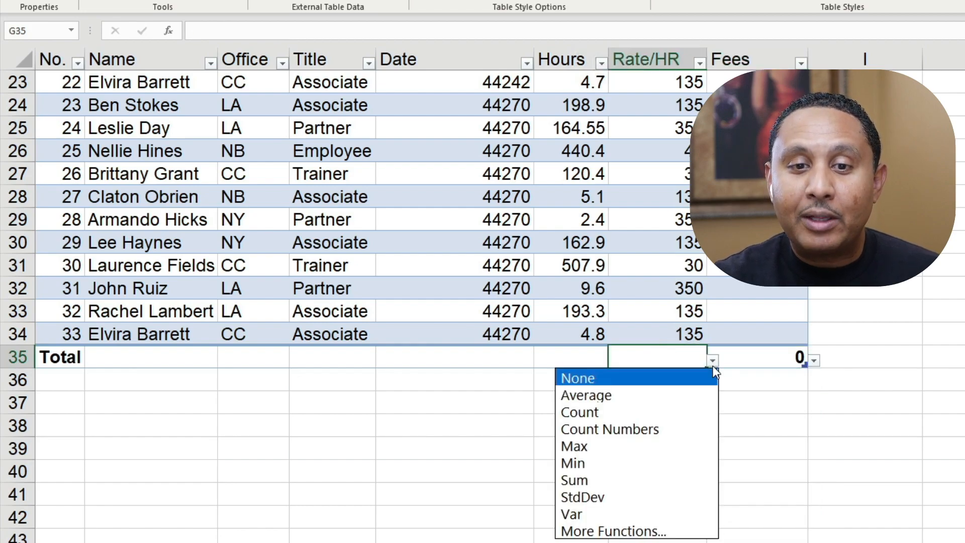
{"action": "left_click", "coordinate": [678, 396]}
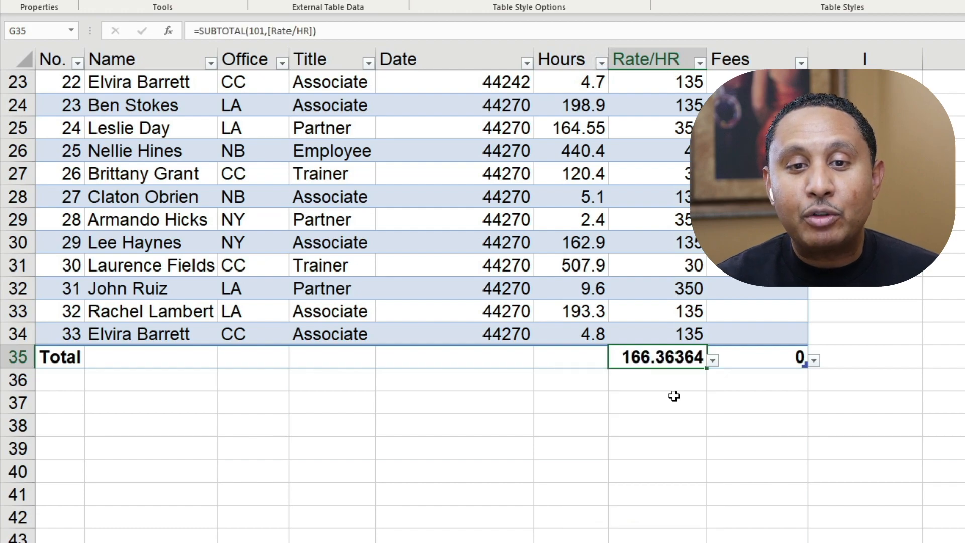
{"action": "left_click", "coordinate": [577, 358]}
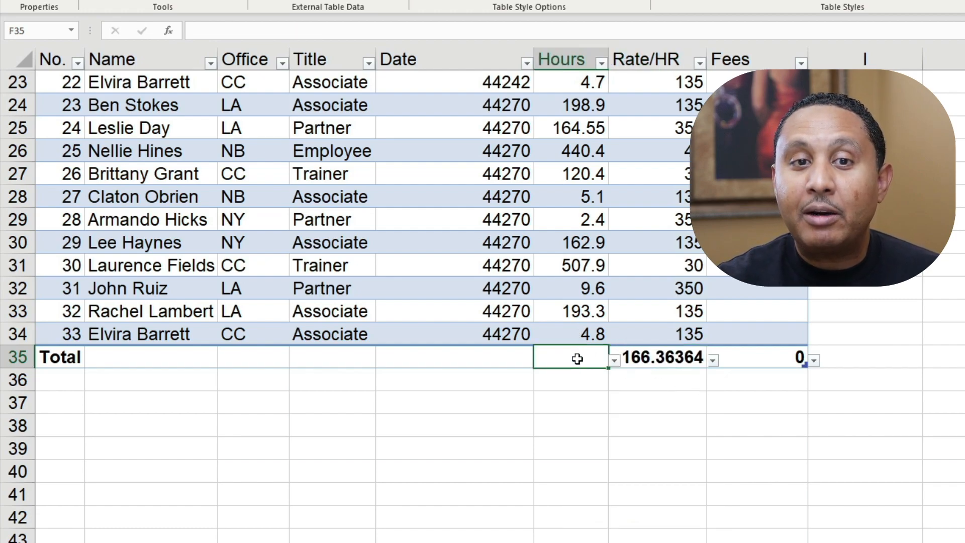
{"action": "left_click", "coordinate": [614, 361]}
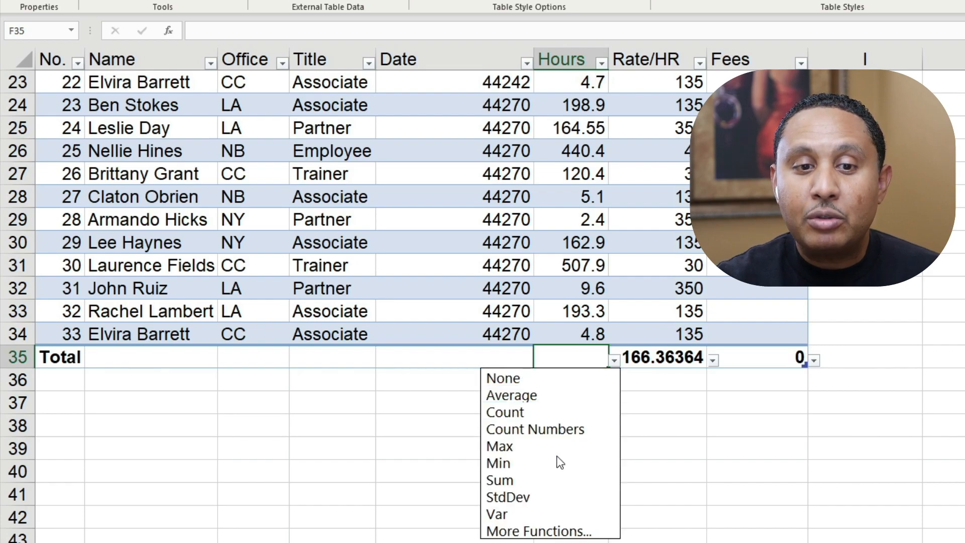
{"action": "left_click", "coordinate": [547, 481]}
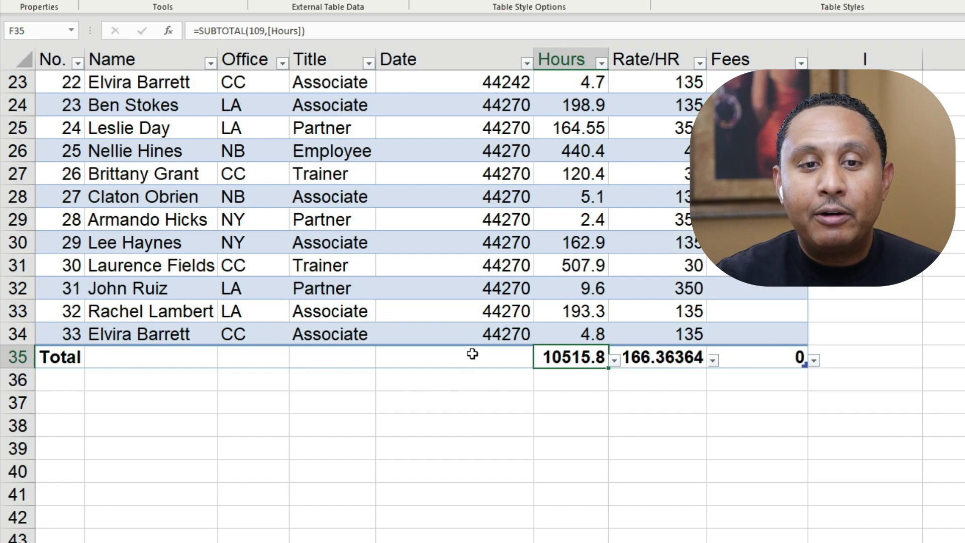
Format the table's Date column data with the Date number format of type March 14, 2012.
{"action": "left_click", "coordinate": [466, 332]}
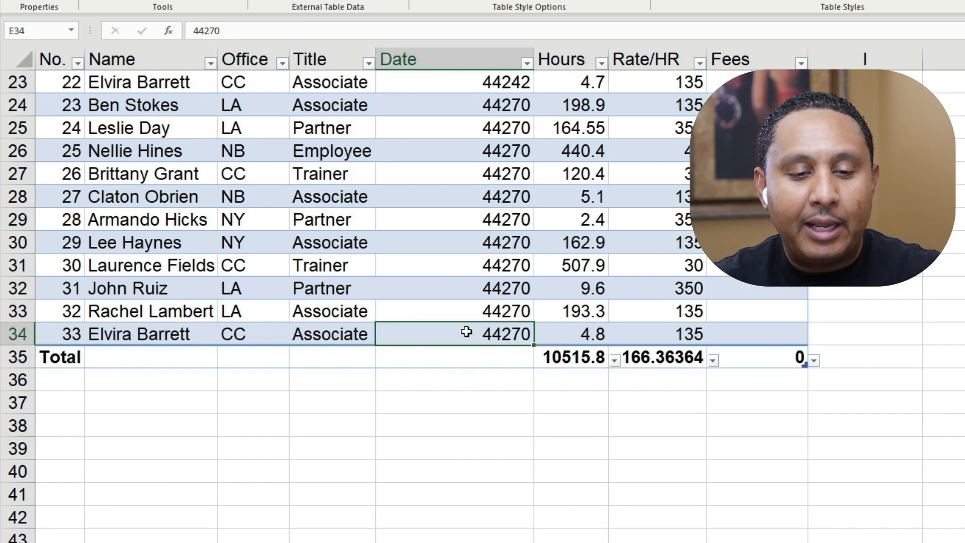
{"action": "key", "text": "ctrl+space"}
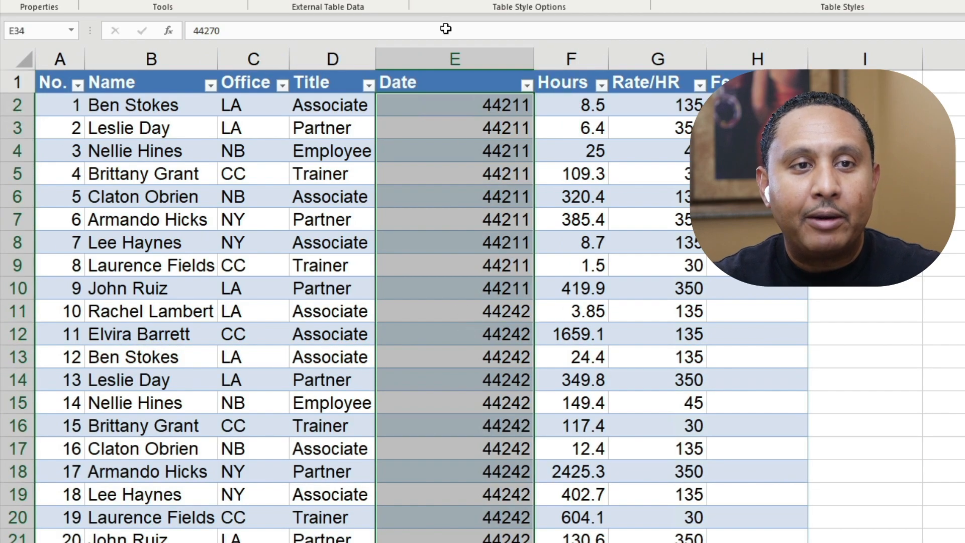
{"action": "right_click", "coordinate": [468, 147]}
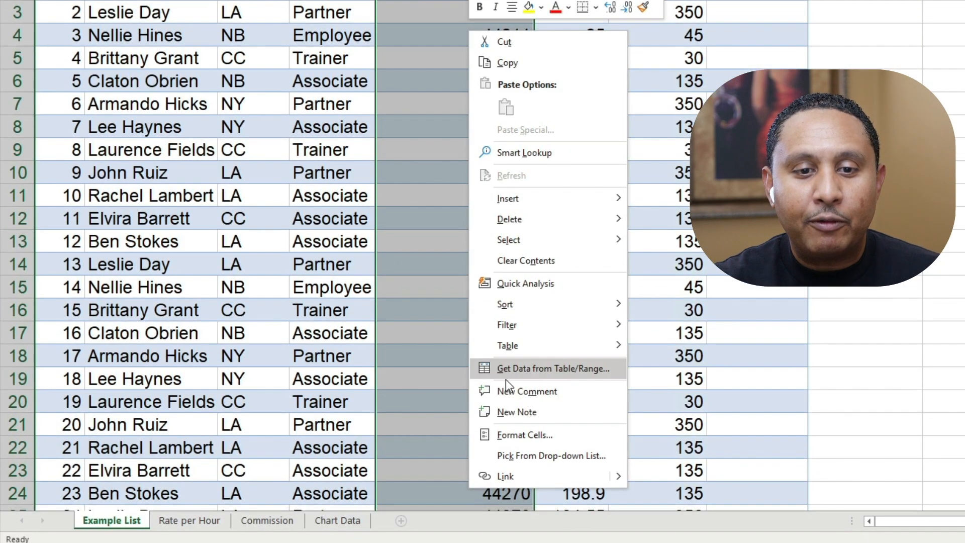
{"action": "left_click", "coordinate": [511, 435]}
{"action": "left_click", "coordinate": [344, 291]}
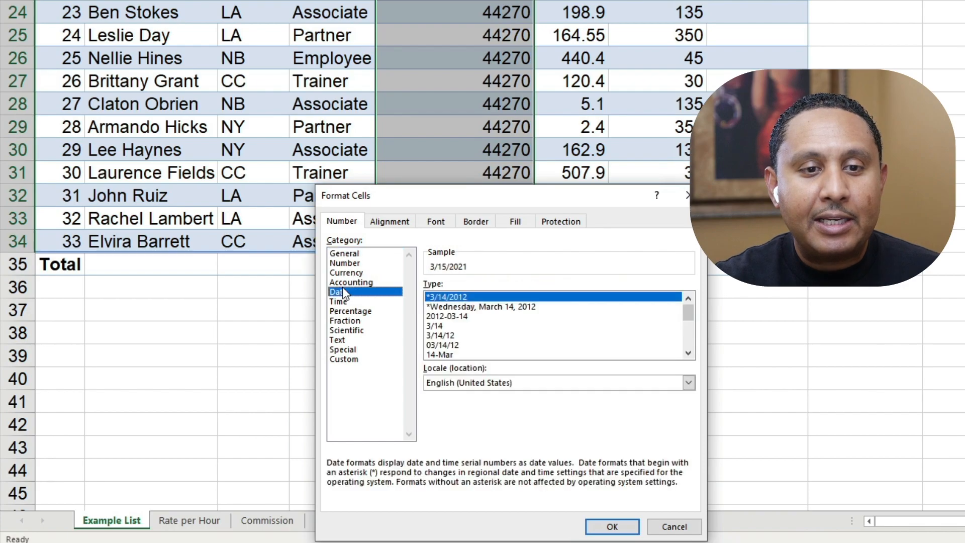
{"action": "left_click", "coordinate": [688, 353]}
{"action": "left_click", "coordinate": [688, 353]}
{"action": "left_click", "coordinate": [689, 354]}
{"action": "left_click", "coordinate": [688, 353]}
{"action": "left_click", "coordinate": [688, 353]}
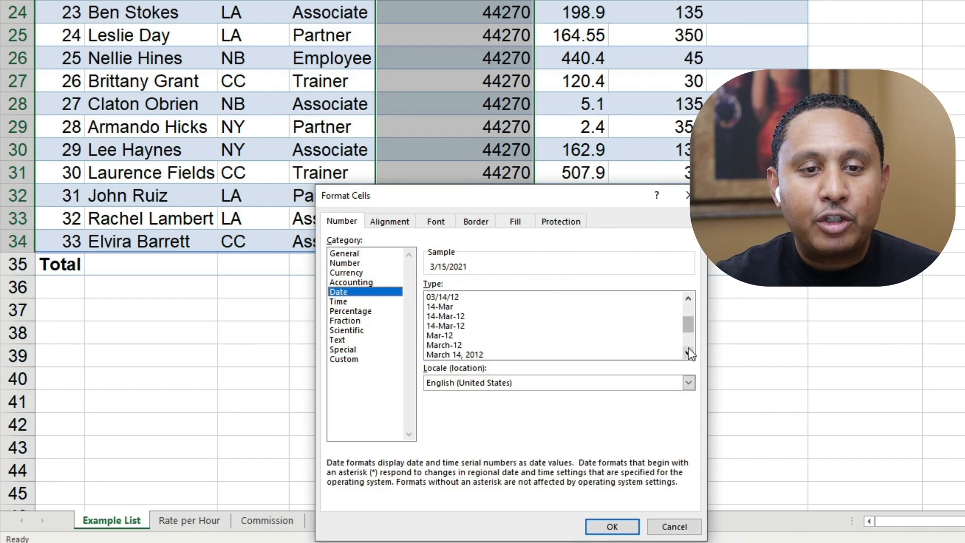
{"action": "left_click", "coordinate": [688, 353]}
{"action": "left_click", "coordinate": [452, 345]}
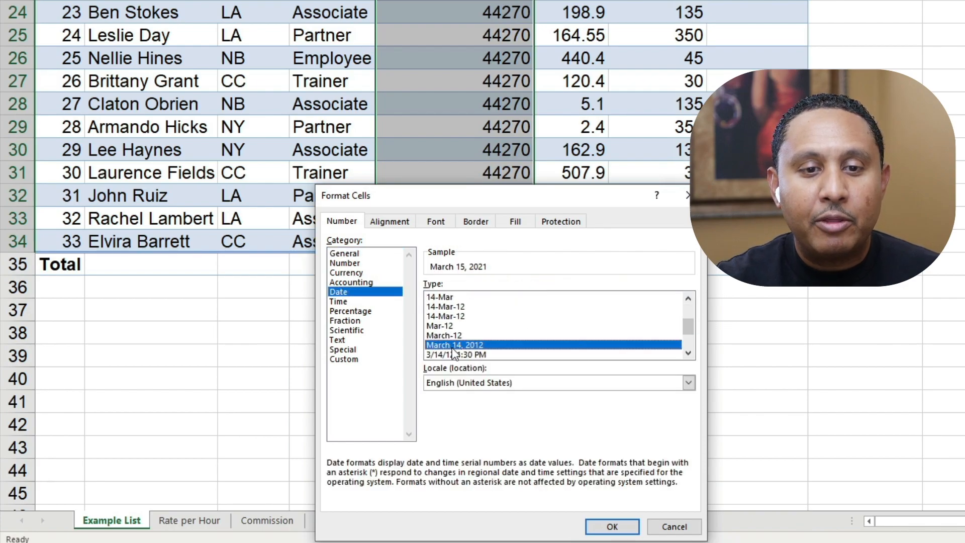
{"action": "left_click", "coordinate": [611, 525]}
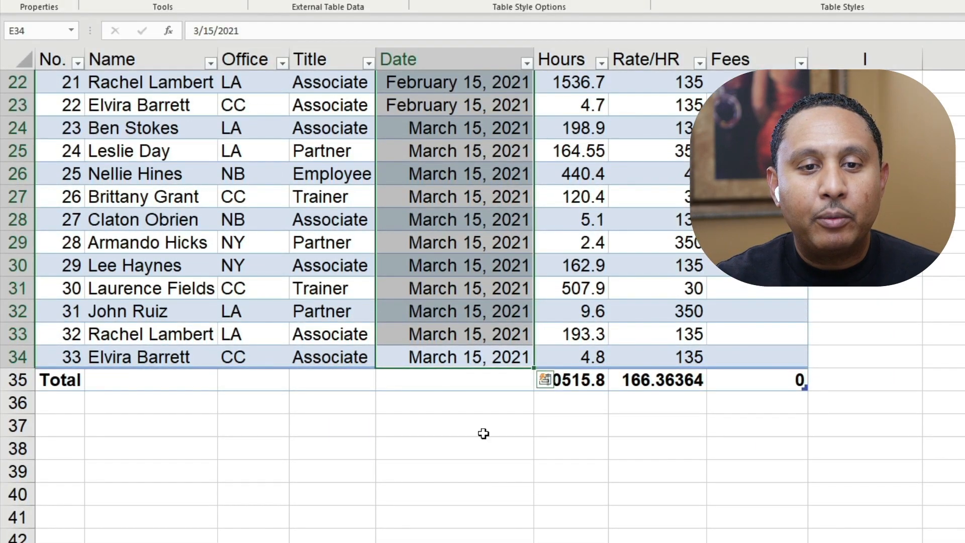
Set the Title column's cell in the total row to Count.
{"action": "left_click", "coordinate": [452, 333]}
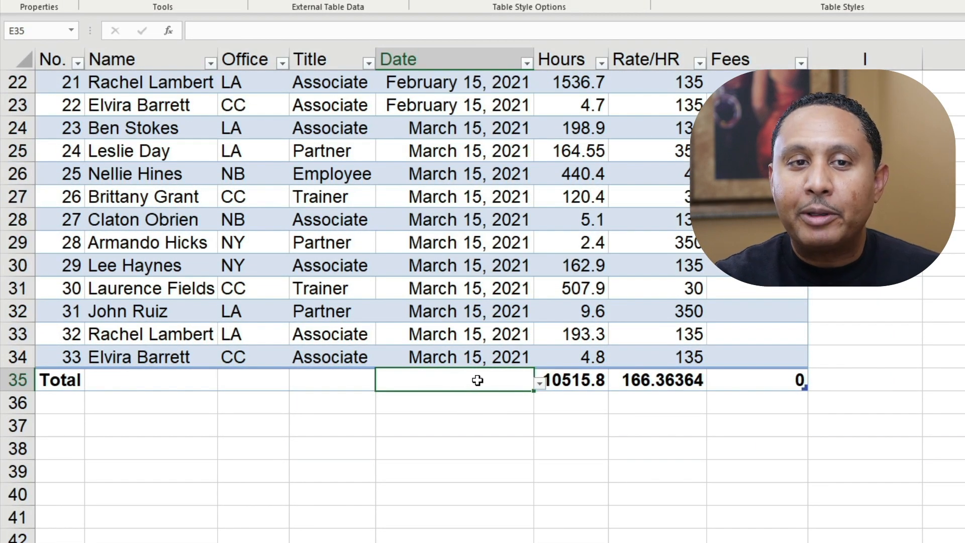
{"action": "left_click", "coordinate": [320, 386]}
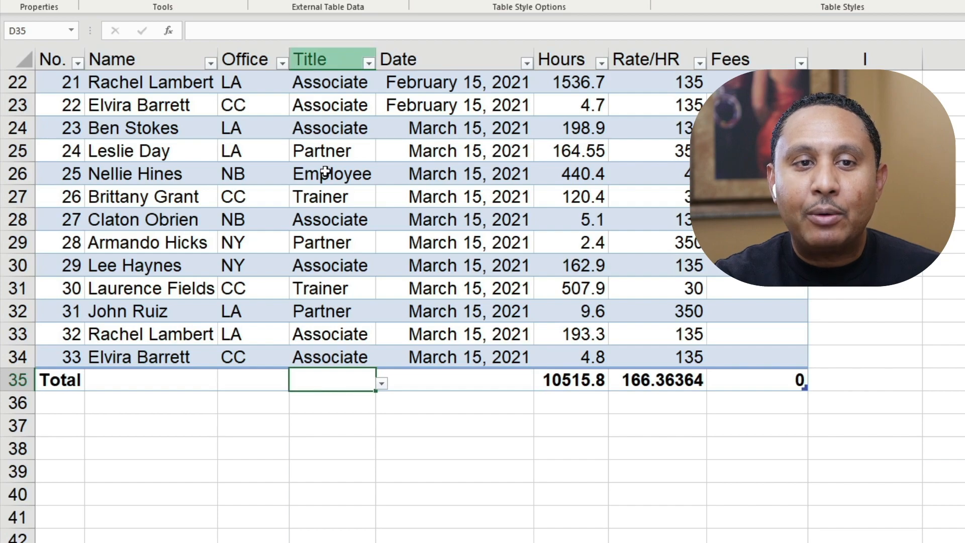
{"action": "left_click", "coordinate": [382, 384]}
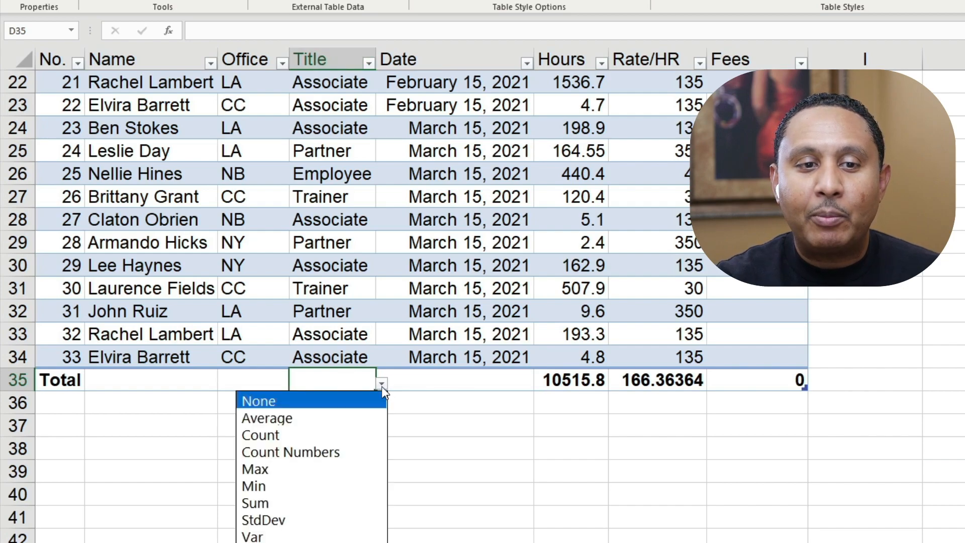
{"action": "left_click", "coordinate": [306, 437]}
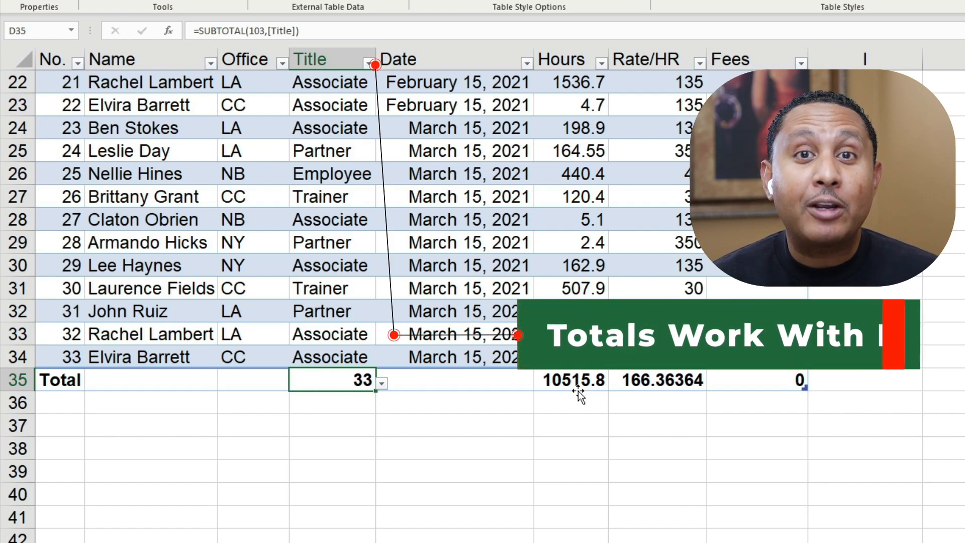
Filter the Title column to show only Partner rows.
{"action": "left_click", "coordinate": [369, 63]}
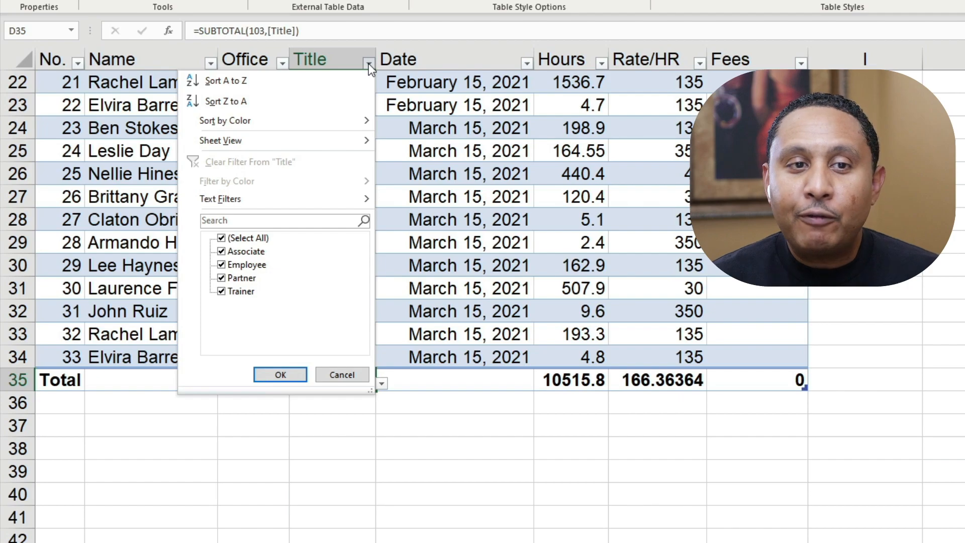
{"action": "left_click", "coordinate": [222, 238]}
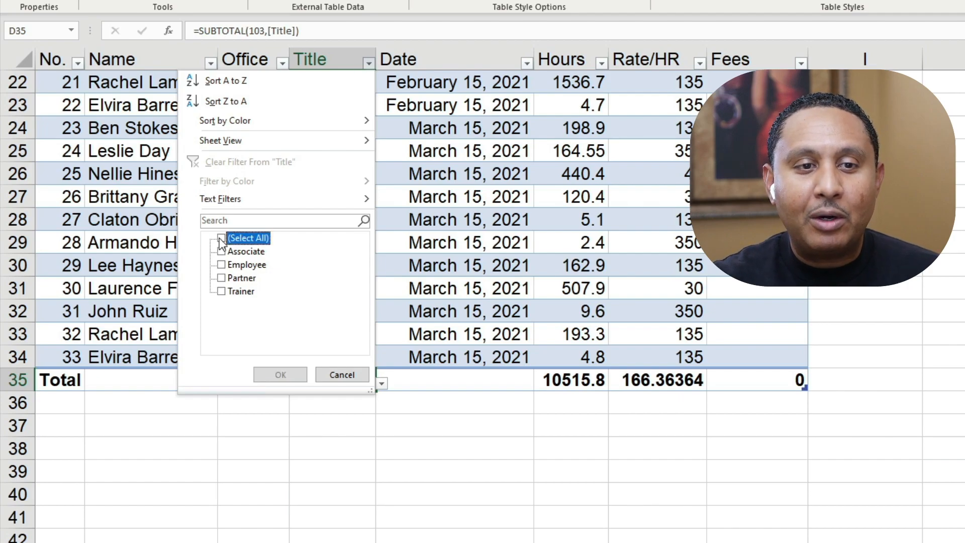
{"action": "left_click", "coordinate": [221, 278]}
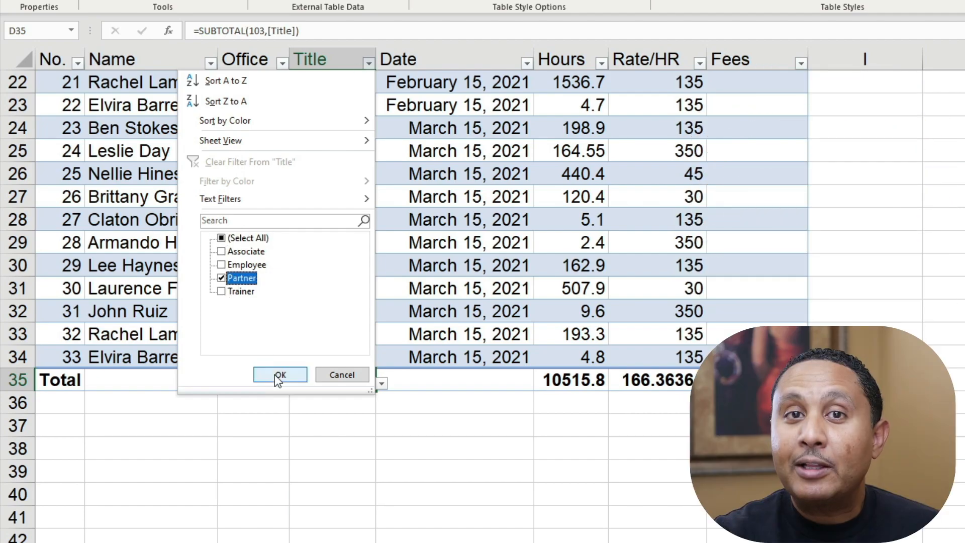
{"action": "left_click", "coordinate": [279, 375]}
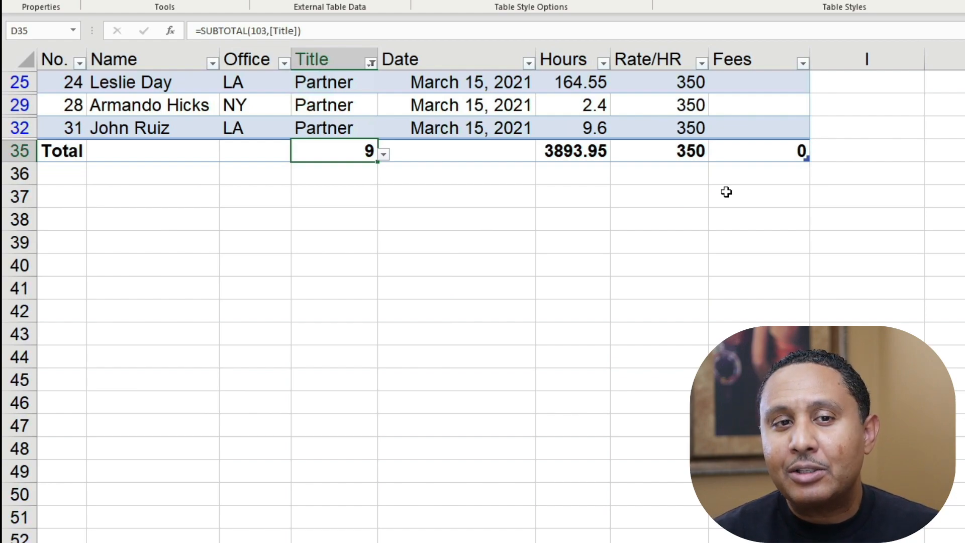
Change the Title column's filter from Partner to show only Associate rows.
{"action": "left_click", "coordinate": [373, 64]}
{"action": "left_click", "coordinate": [222, 278]}
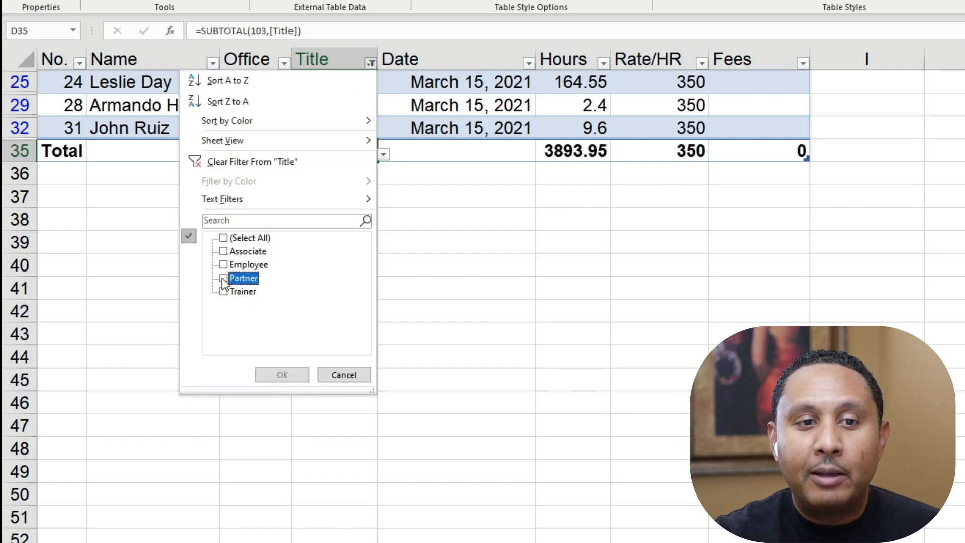
{"action": "left_click", "coordinate": [224, 252]}
{"action": "left_click", "coordinate": [282, 375]}
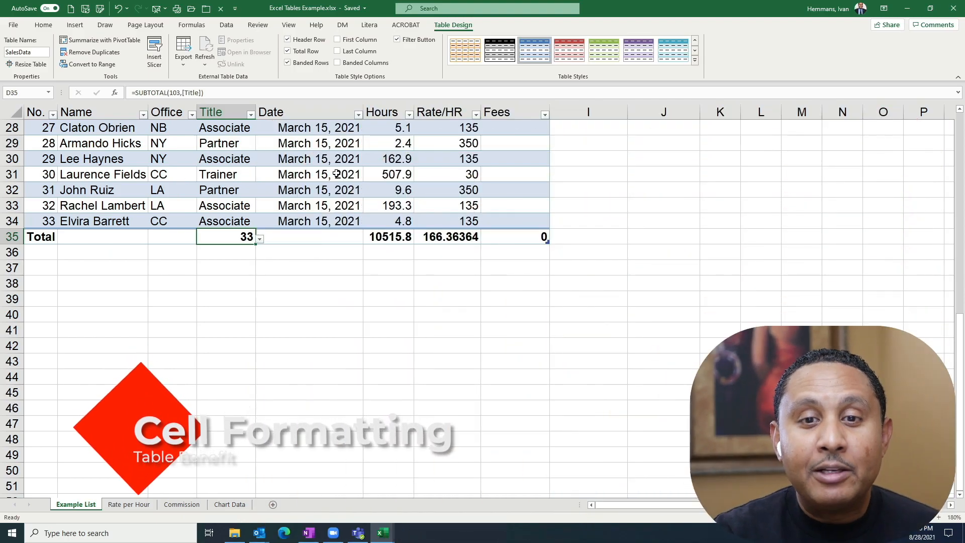
Add a new row after the table's last record and enter No. 34, the person's name, and office LA.
{"action": "left_click", "coordinate": [514, 220]}
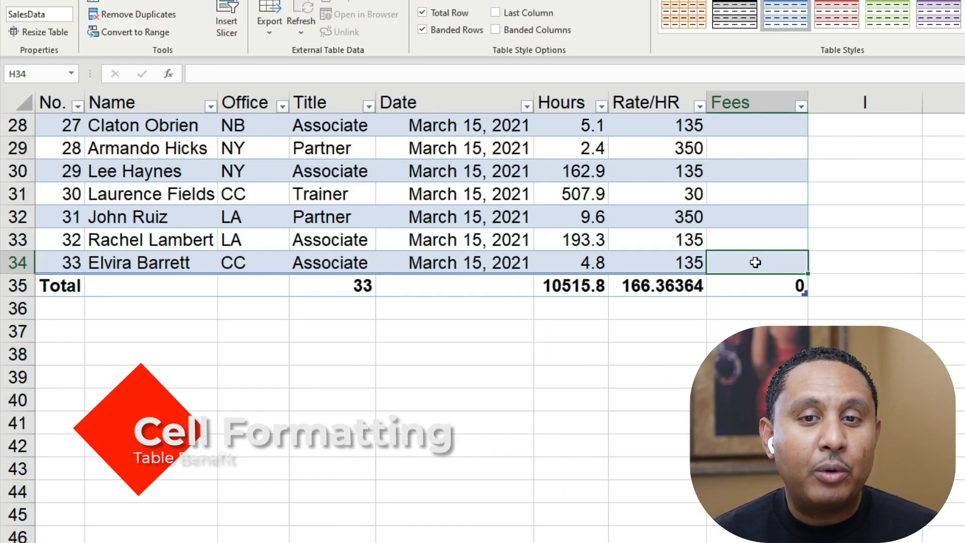
{"action": "key", "text": "Tab"}
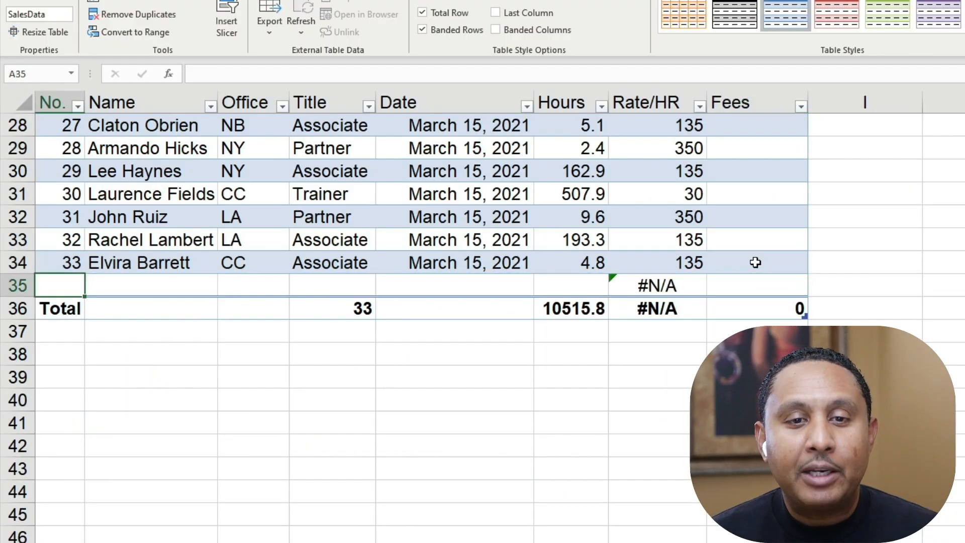
{"action": "type", "text": "34"}
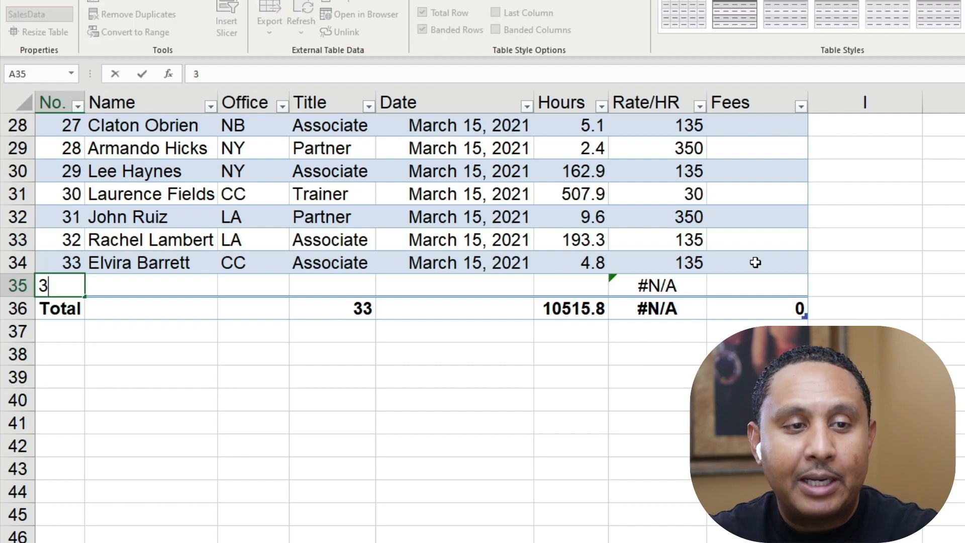
{"action": "key", "text": "Tab"}
{"action": "type", "text": "Hey Ivan"}
{"action": "key", "text": "Tab"}
{"action": "type", "text": "LA"}
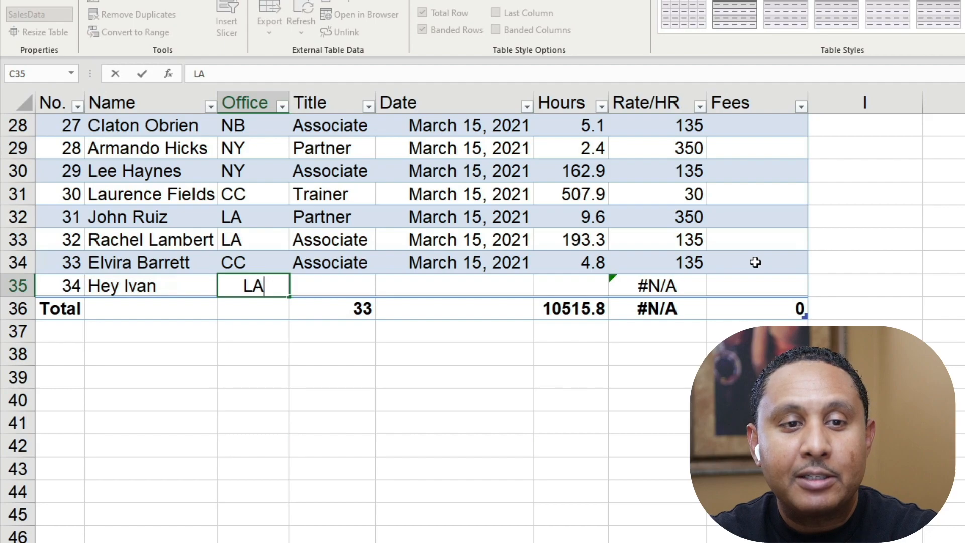
Fill in the new row's Title as Partner and its Date as 3/15/21.
{"action": "key", "text": "Tab"}
{"action": "type", "text": "Partner"}
{"action": "key", "text": "Tab"}
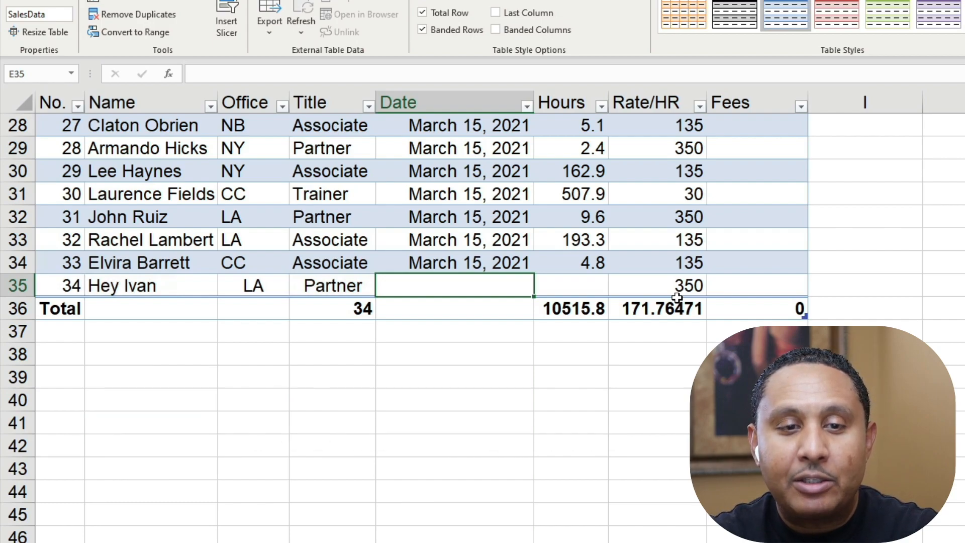
{"action": "type", "text": "3/15/21"}
{"action": "key", "text": "Tab"}
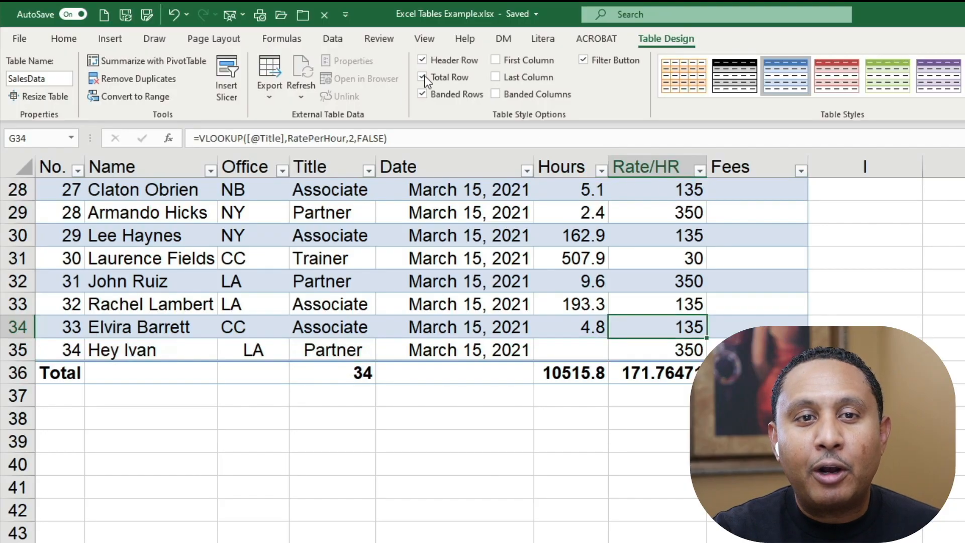
Turn off the total row of the SalesData table.
{"action": "left_click", "coordinate": [422, 78]}
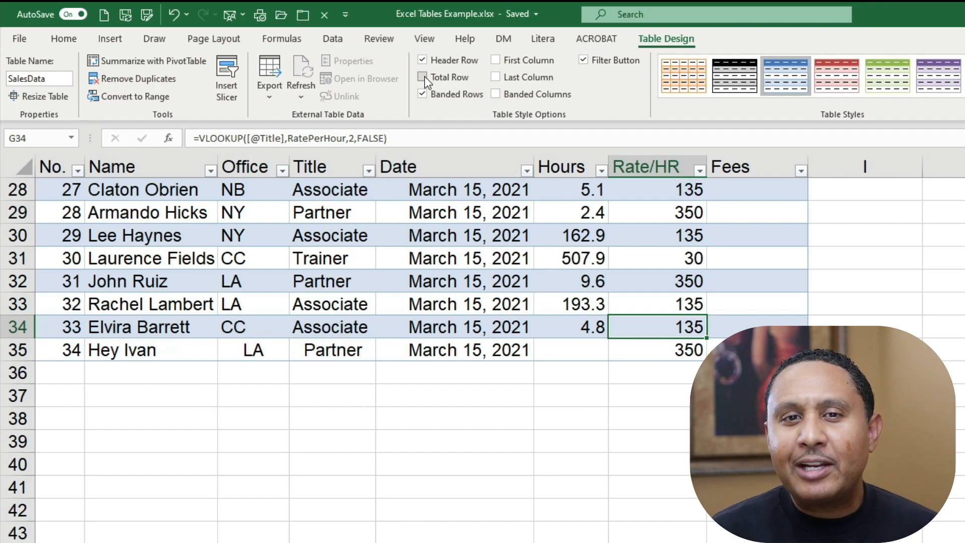
{"action": "left_click", "coordinate": [246, 233]}
{"action": "scroll", "coordinate": [245, 233], "scroll_direction": "up", "scroll_amount": 9}
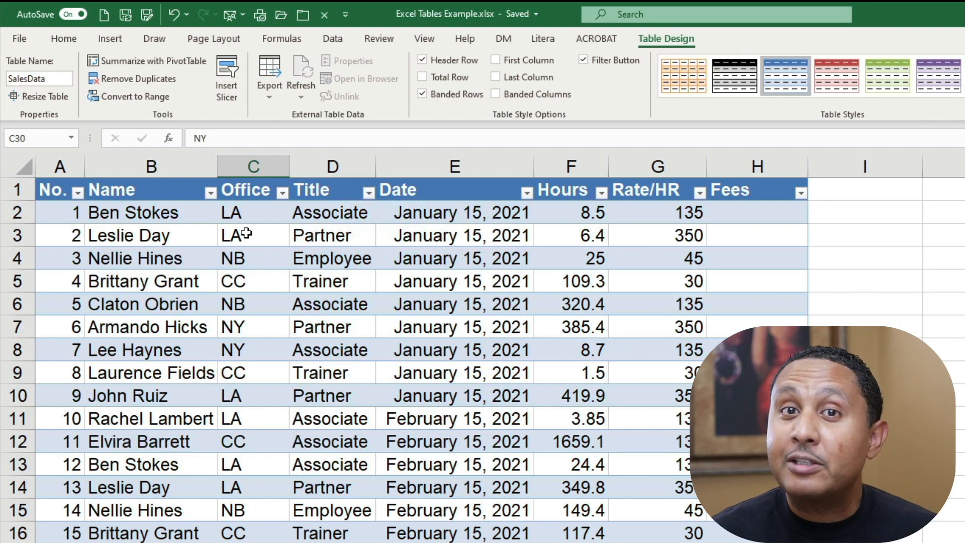
Convert the SalesData table to a normal range.
{"action": "left_click", "coordinate": [269, 276]}
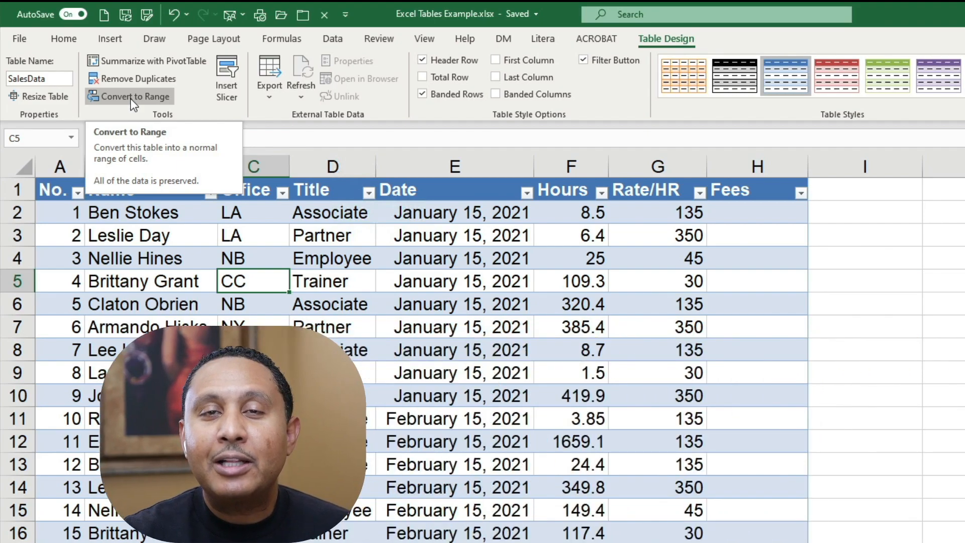
{"action": "left_click", "coordinate": [131, 98]}
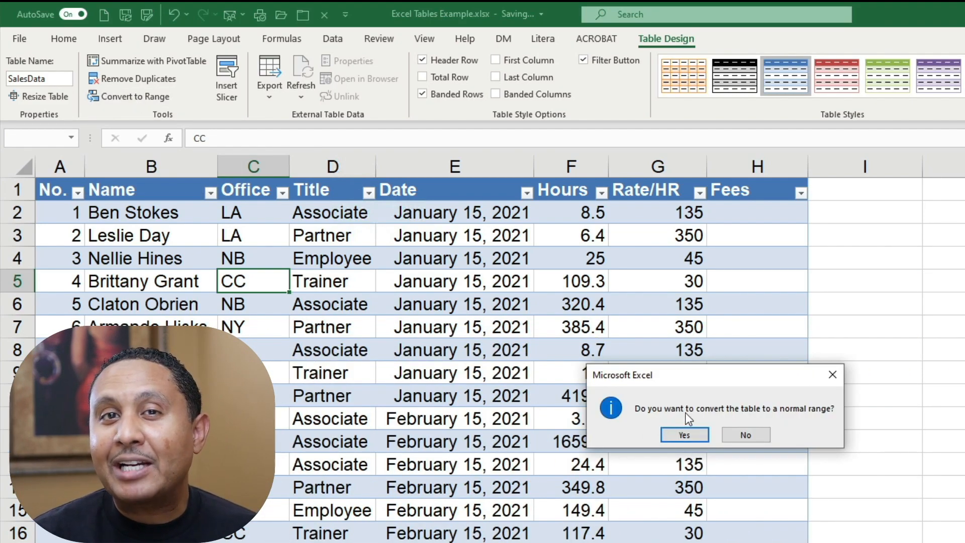
{"action": "left_click", "coordinate": [684, 436]}
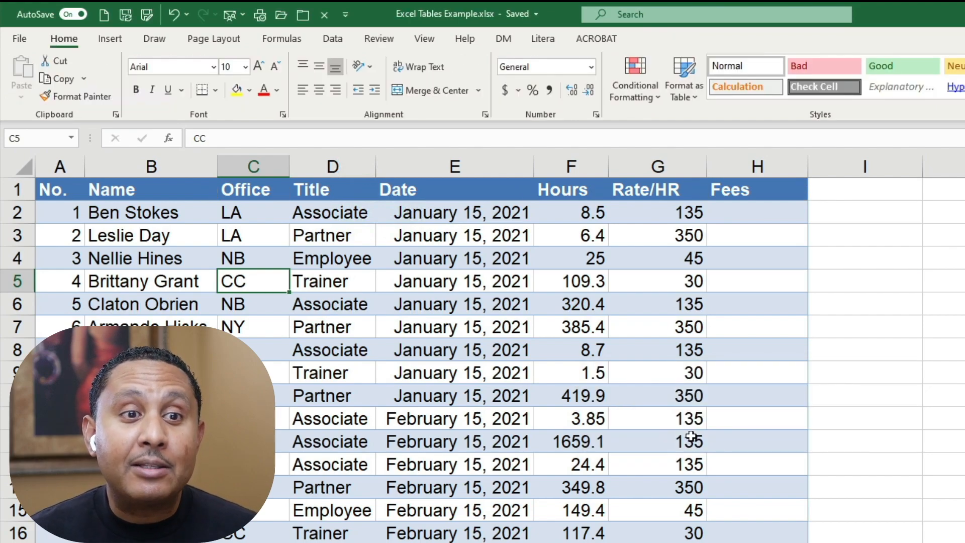
Select the whole list from the No. header to its last cell and clear only its formats.
{"action": "left_click", "coordinate": [56, 187]}
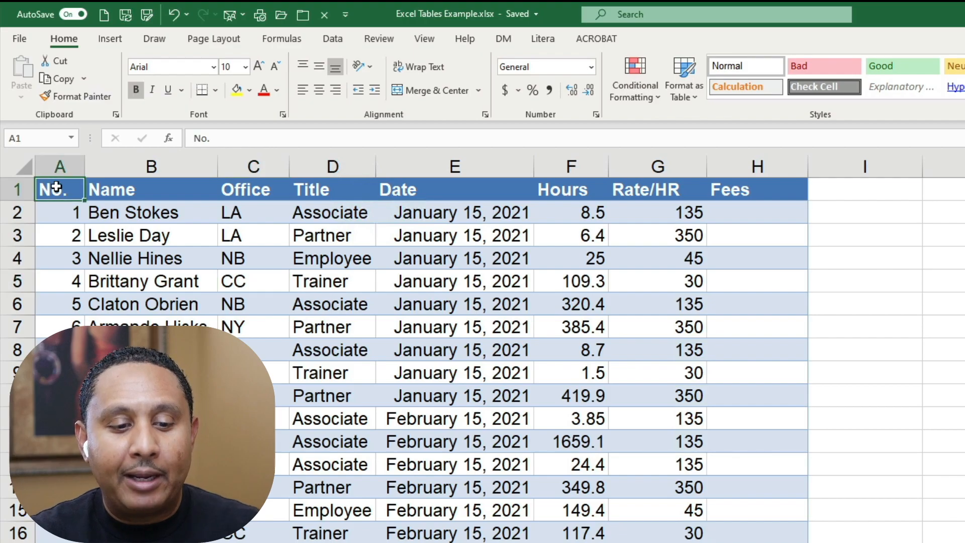
{"action": "key", "text": "ctrl+shift+End"}
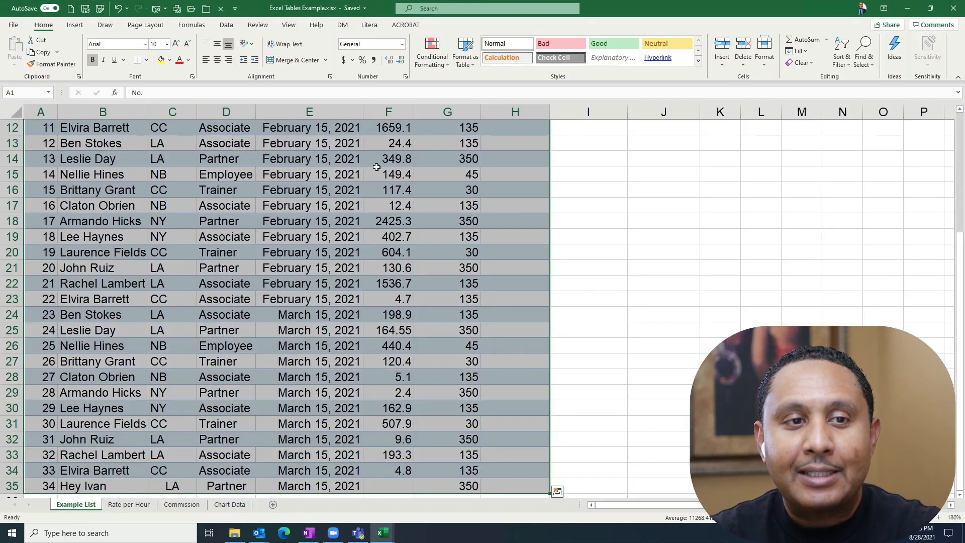
{"action": "left_click", "coordinate": [807, 63]}
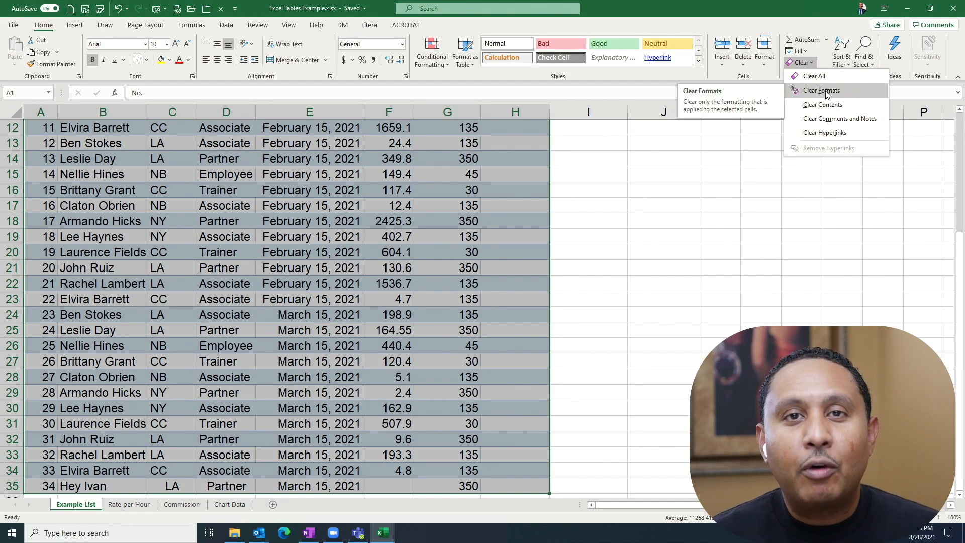
{"action": "left_click", "coordinate": [821, 90]}
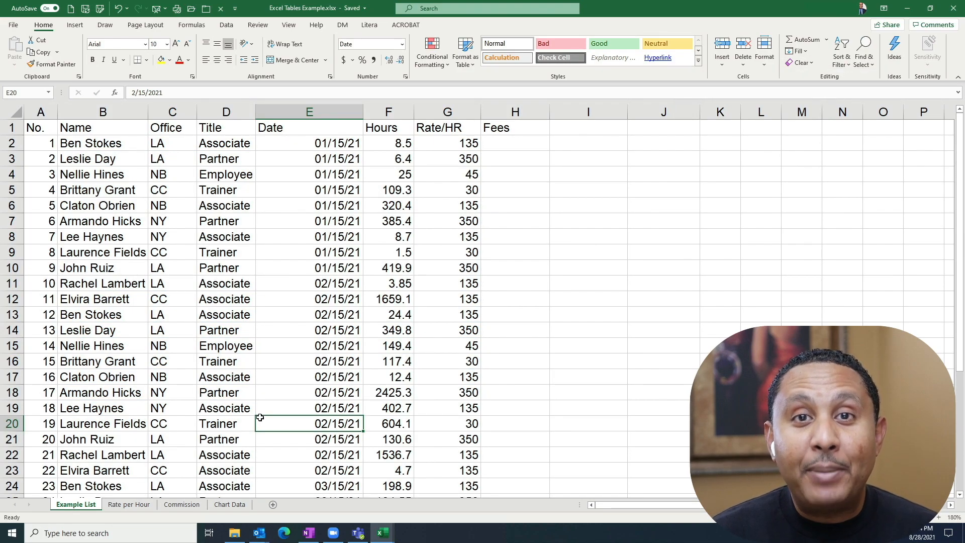